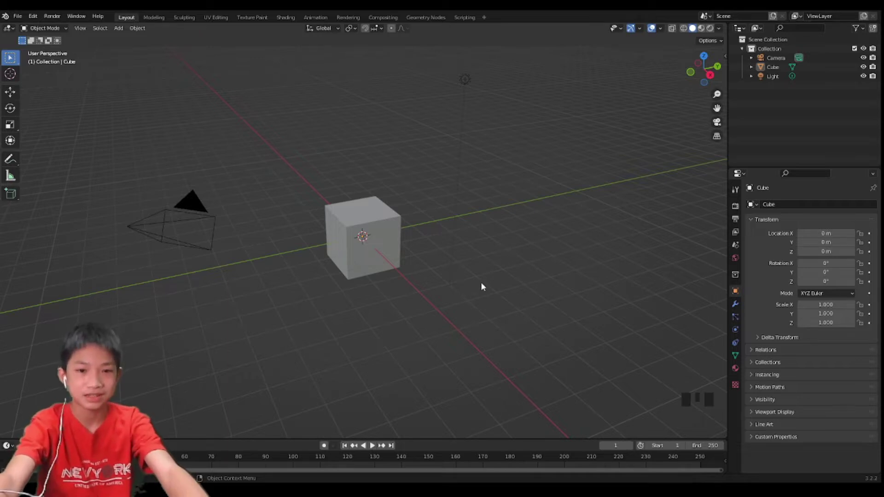
- Open the default cube in Edit Mode with edge selection and select the vertical edge nearest the viewer
scroll(362, 271, up, 1)
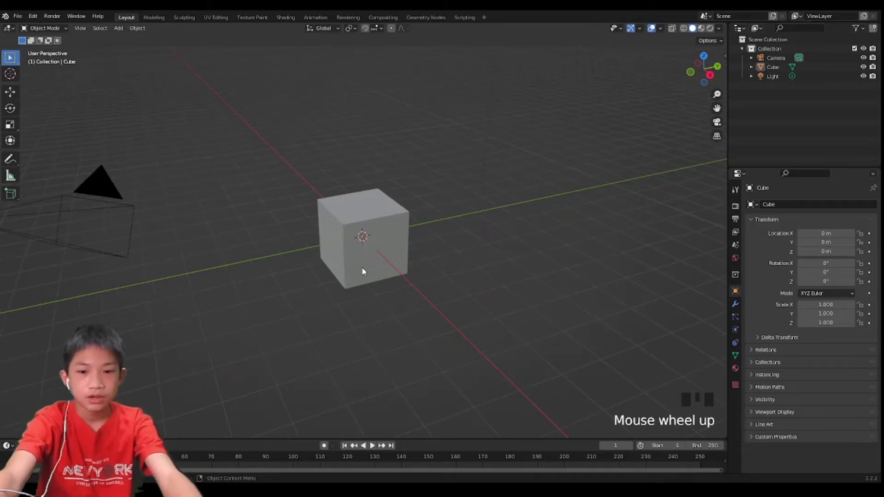
scroll(362, 271, down, 1)
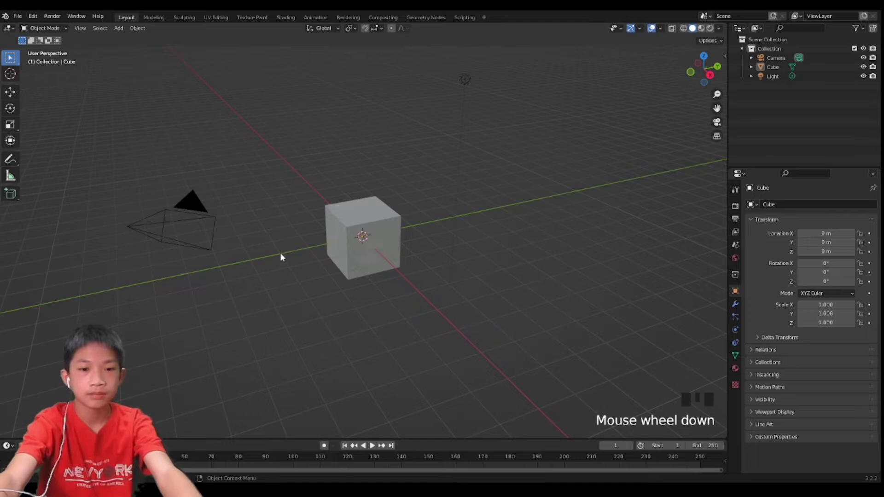
middle_drag(335, 225, 392, 273)
scroll(344, 253, up, 3)
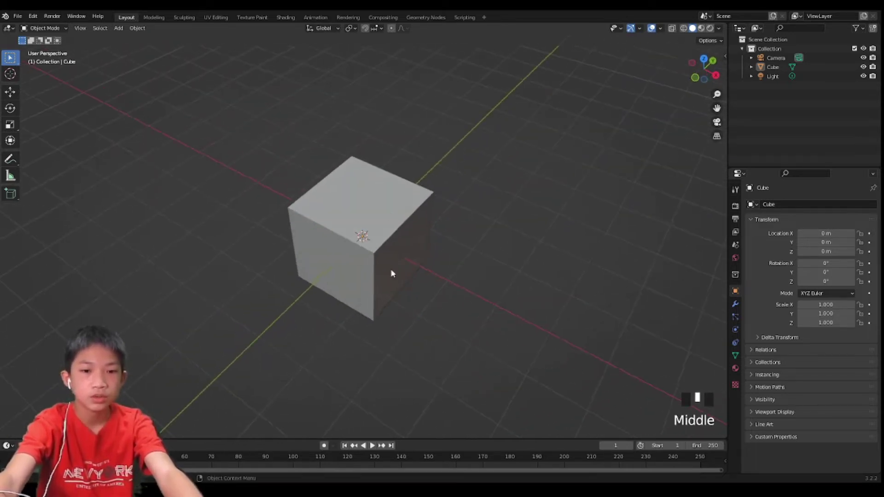
scroll(411, 242, down, 2)
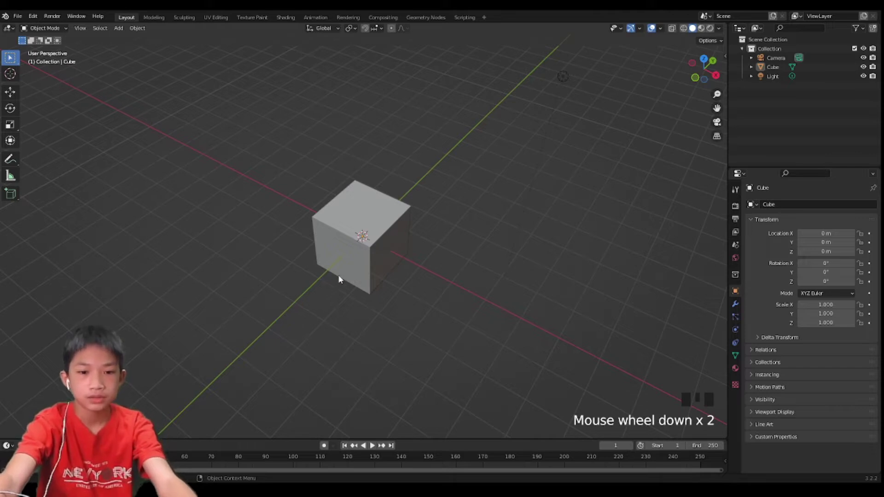
click(338, 211)
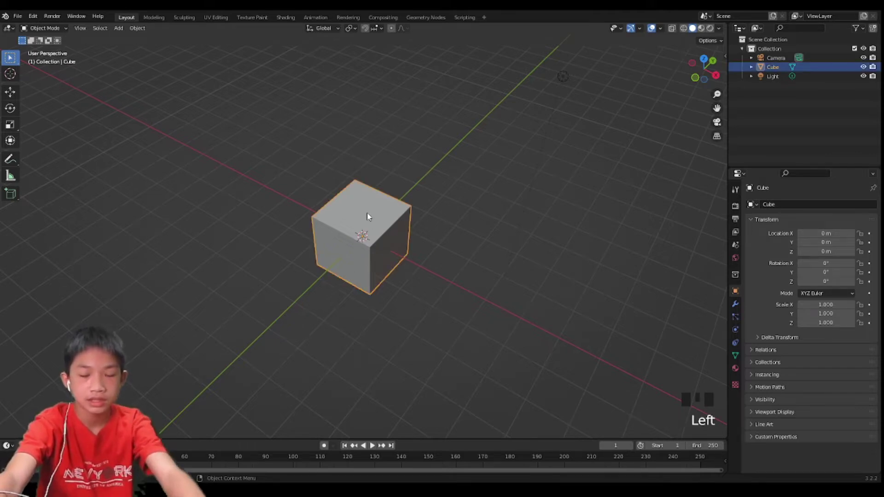
key(Tab)
key(2)
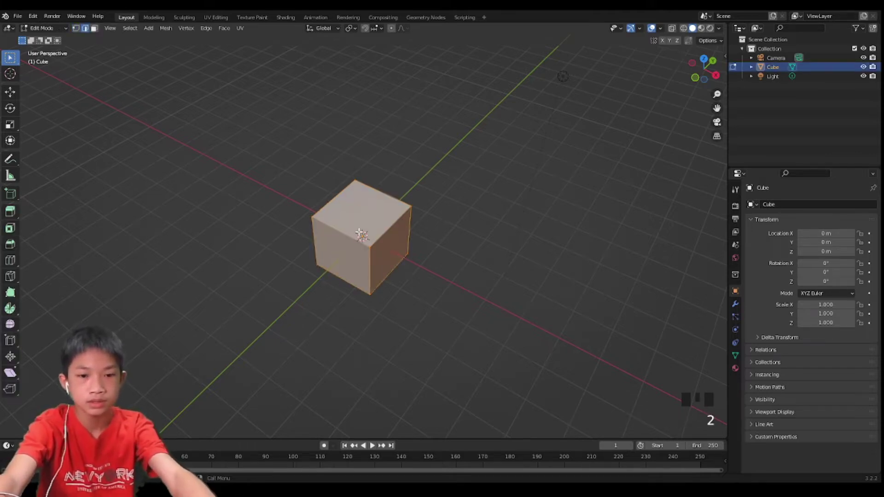
click(369, 266)
- In top view, move the selected vertical edge about 1.4 m inward onto the cube's diagonal, turning the cube into a triangular wedge
scroll(367, 270, up, 3)
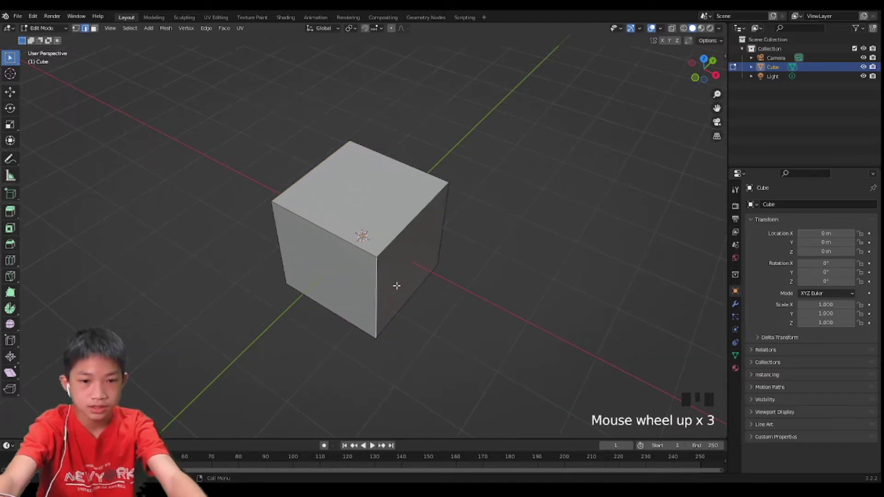
middle_drag(416, 263, 391, 251)
scroll(391, 250, up, 2)
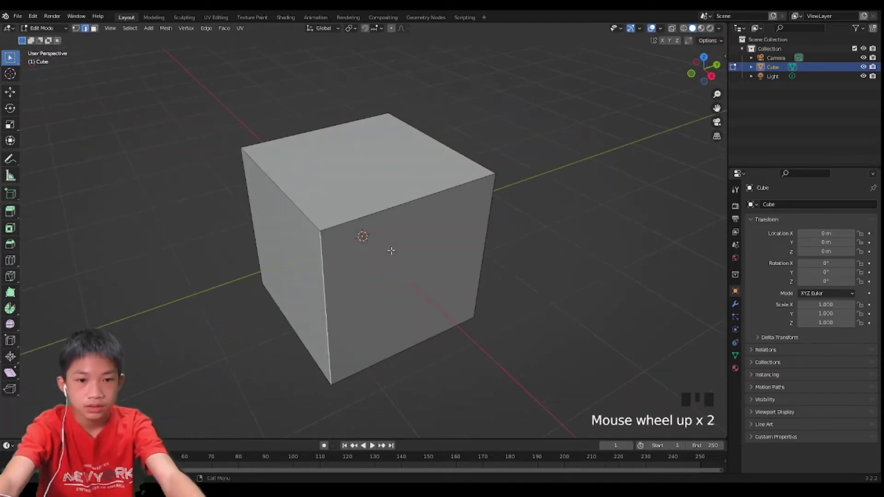
click(705, 62)
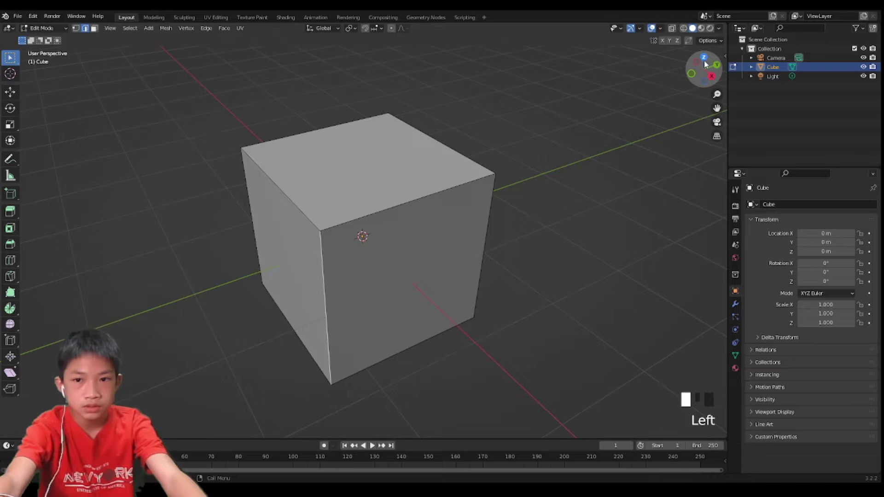
key(g)
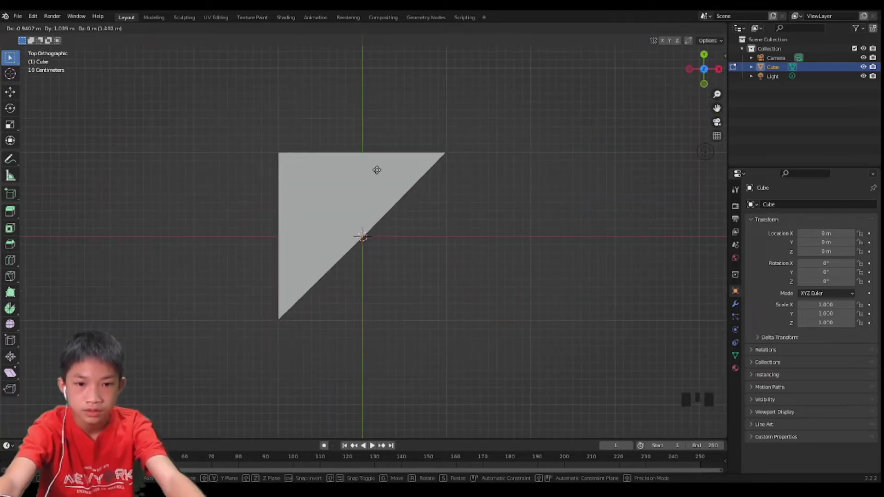
click(377, 169)
- Switch to vertex selection with the wedge's flat diagonal side in view
middle_drag(399, 193, 375, 153)
scroll(399, 189, up, 2)
middle_drag(413, 196, 410, 149)
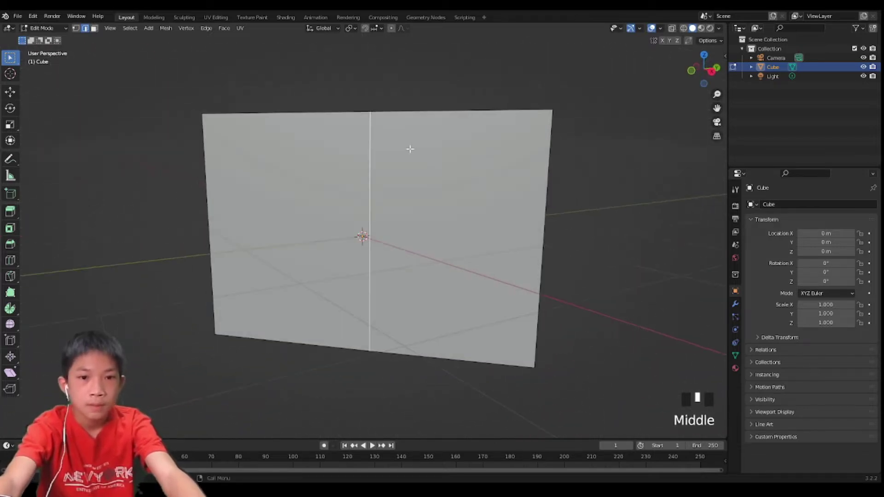
scroll(410, 149, down, 2)
key(1)
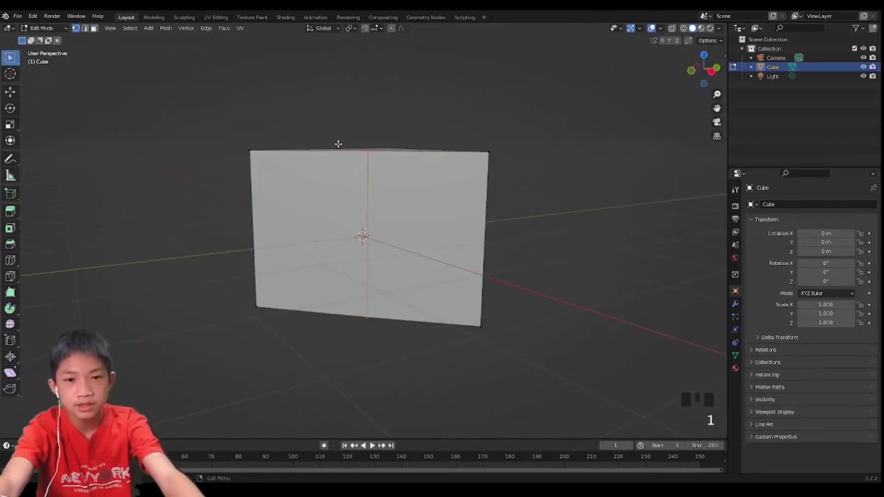
click(356, 148)
middle_drag(485, 154, 464, 203)
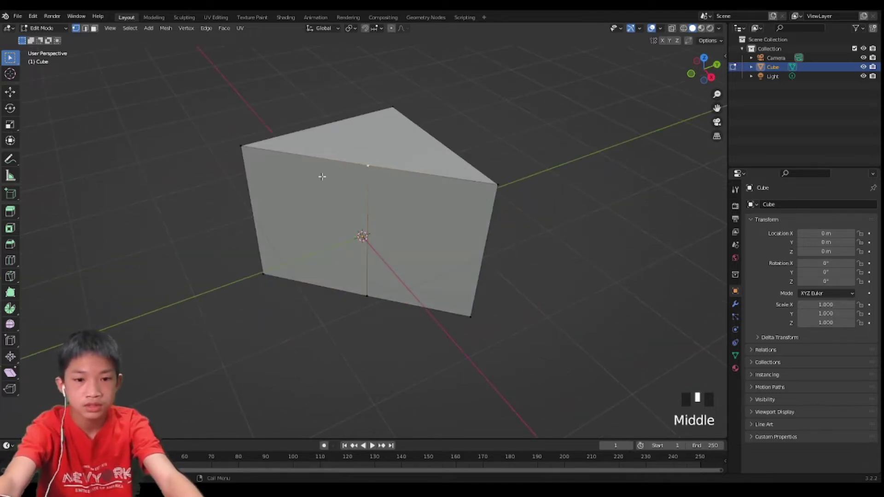
shift+click(504, 184)
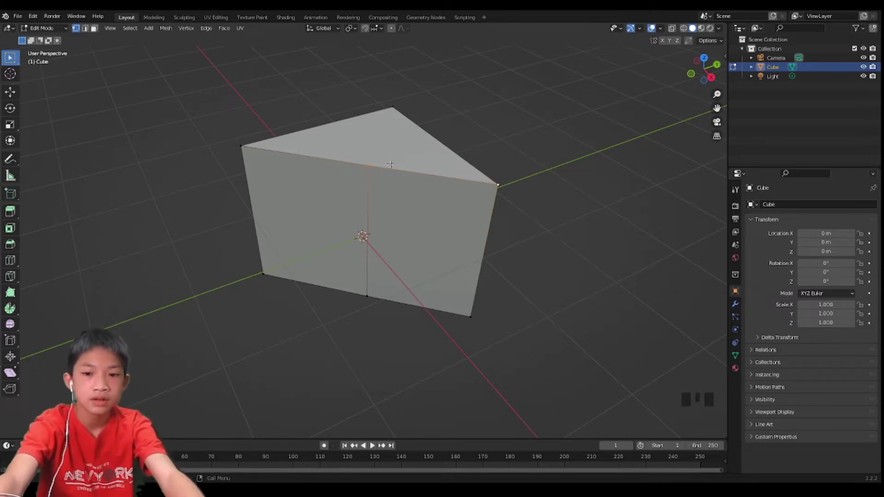
scroll(622, 150, down, 3)
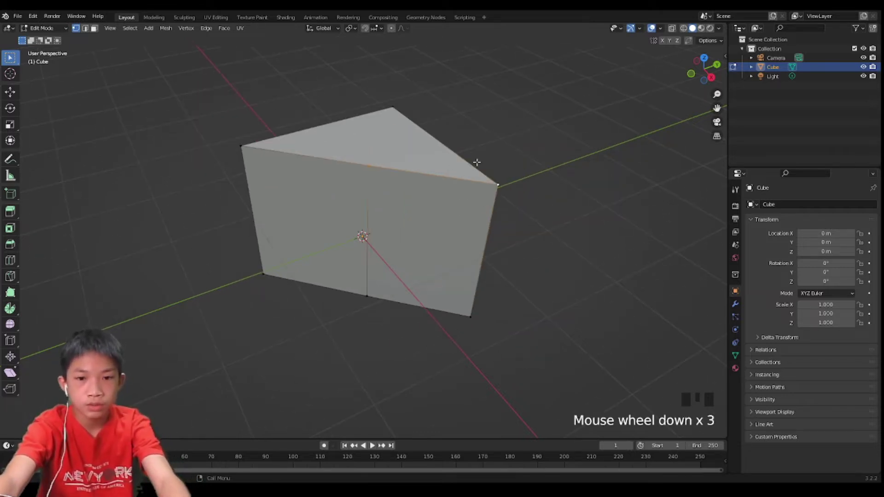
key(m)
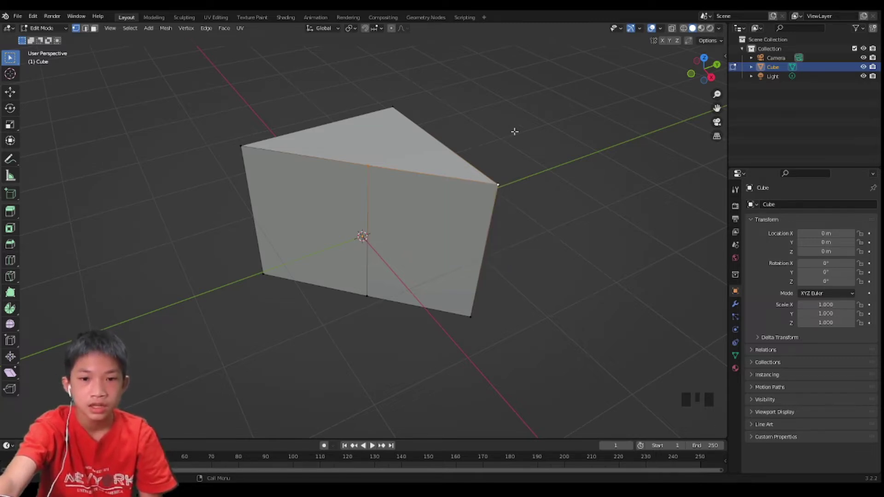
scroll(498, 185, up, 1)
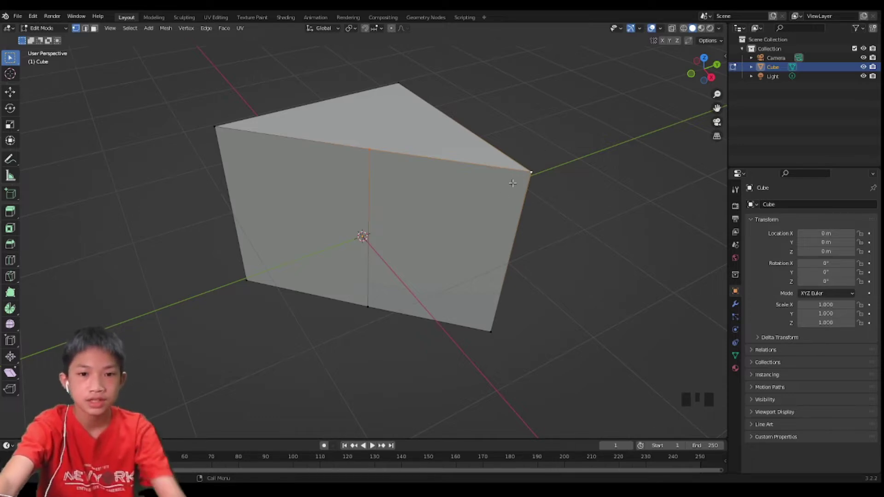
scroll(534, 173, up, 1)
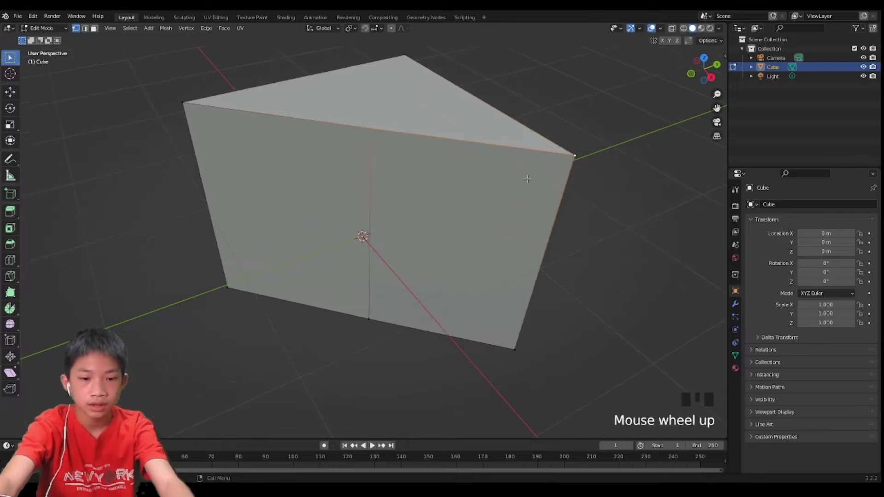
scroll(543, 179, up, 1)
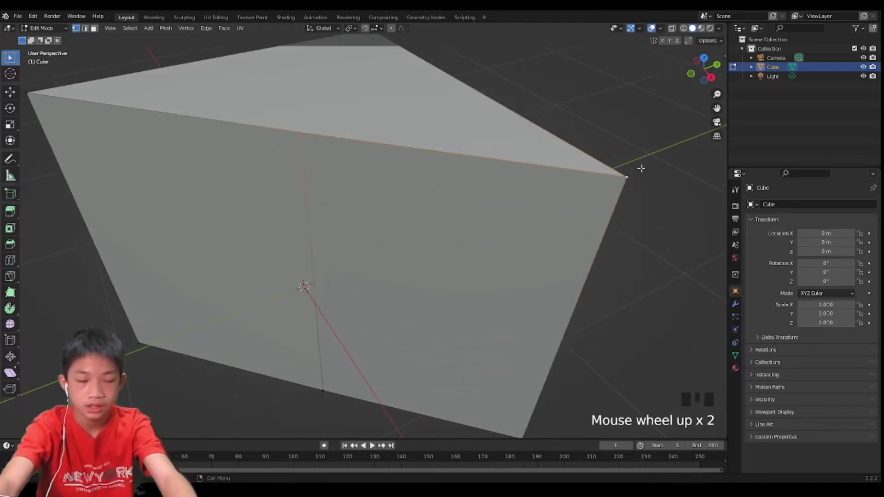
key(m)
click(606, 202)
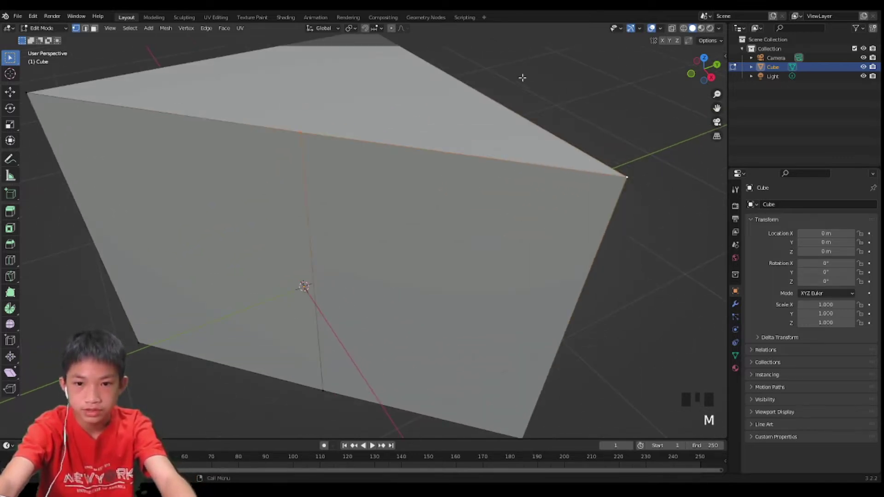
click(311, 138)
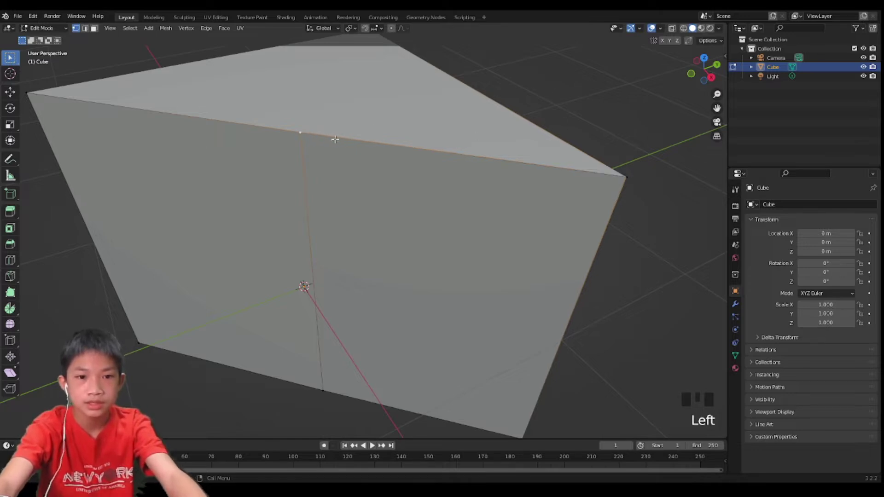
- Select the upper corner vertex on the wedge's diagonal side and add the upper middle vertex to the selection
click(619, 174)
scroll(616, 174, up, 2)
shift+middle_drag(616, 173, 606, 233)
scroll(594, 232, down, 2)
shift+scroll(420, 259, up, 1)
scroll(557, 275, up, 1)
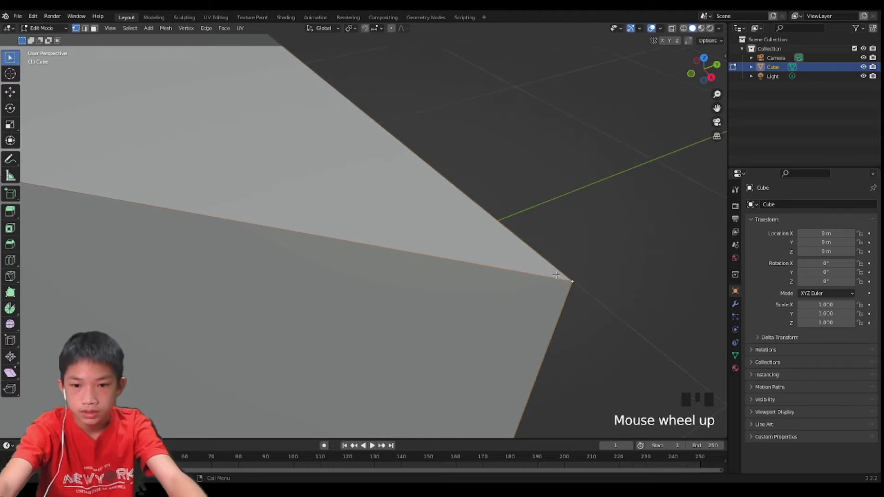
scroll(585, 283, down, 3)
scroll(427, 271, down, 2)
shift+middle_drag(427, 271, 443, 275)
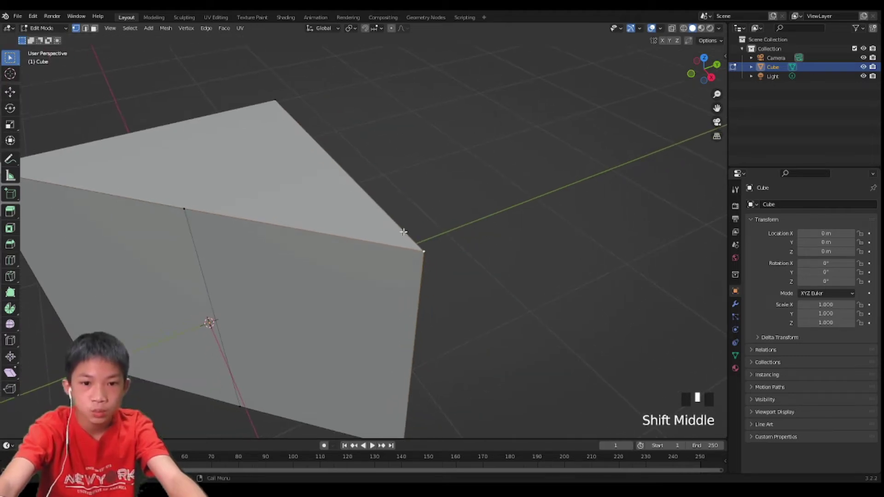
shift+click(183, 208)
scroll(196, 222, up, 2)
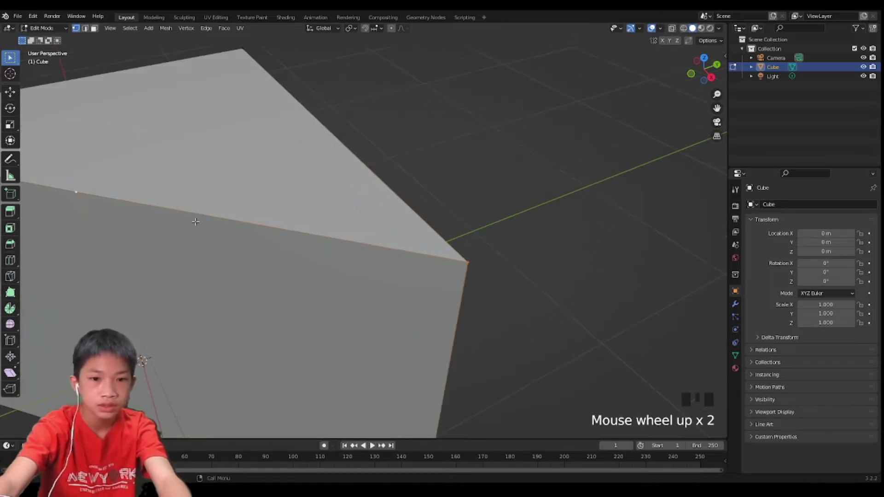
scroll(387, 289, up, 2)
shift+middle_drag(324, 237, 462, 291)
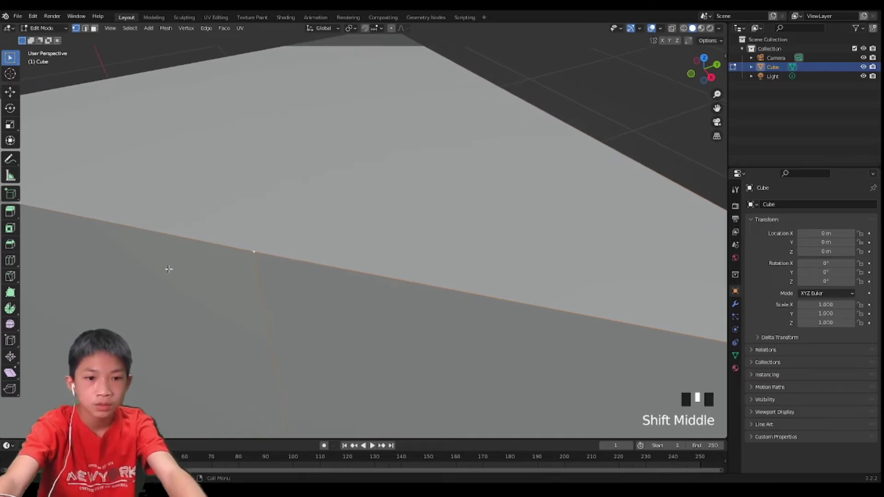
scroll(271, 236, down, 4)
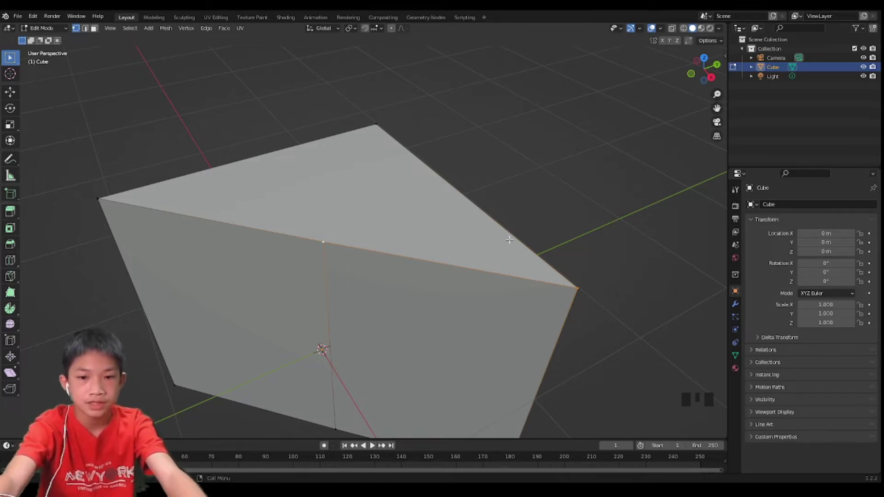
- Try merging the two selected upper vertices At Center, and undo the merge
key(m)
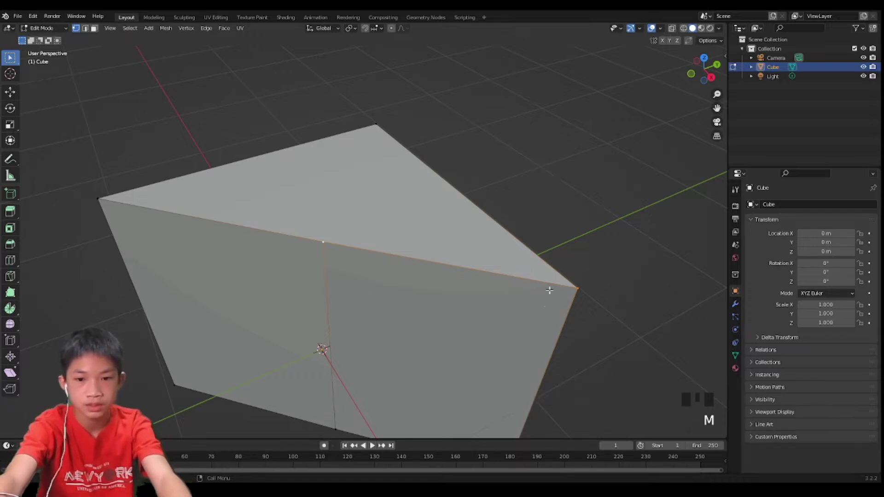
key(m)
click(555, 311)
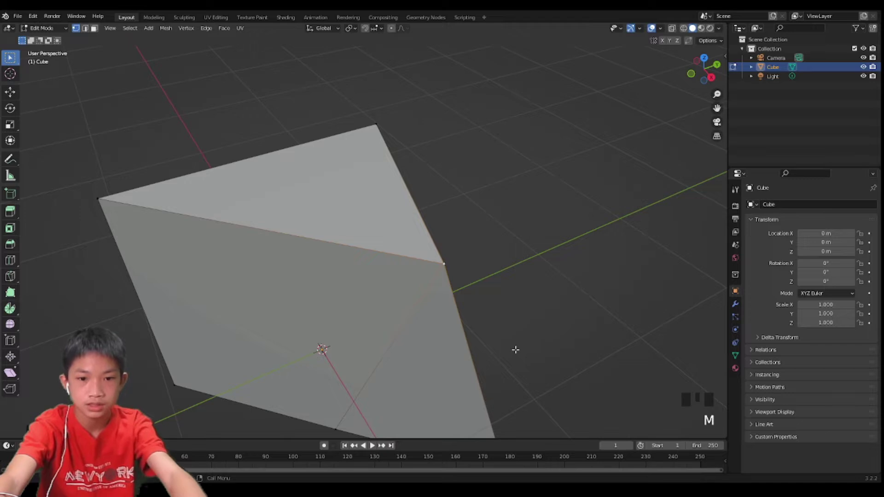
key(ctrl+z)
- Merge the two upper vertices At First, and merge the lower middle vertex into the lower corner vertex directly beneath them
key(m)
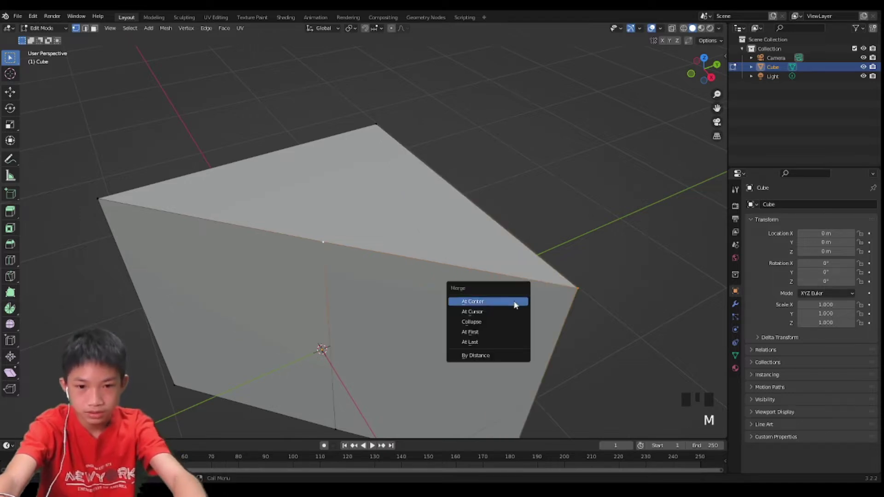
click(507, 327)
scroll(514, 323, down, 1)
middle_drag(514, 323, 500, 265)
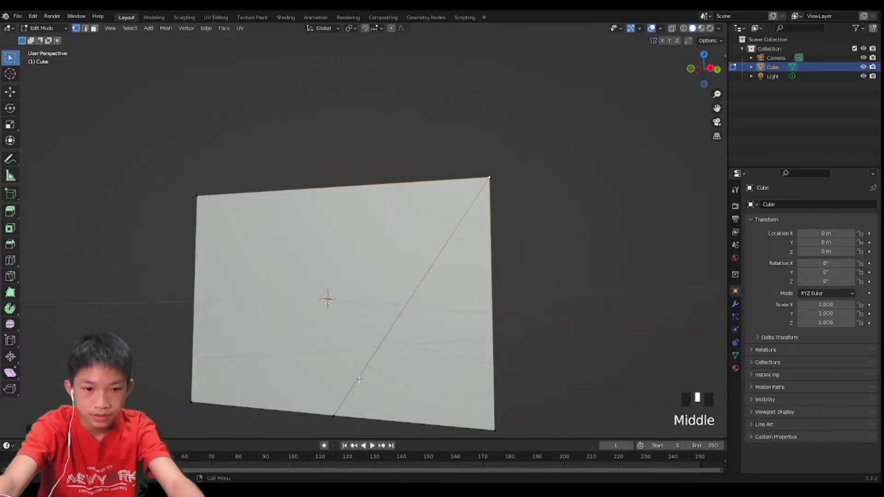
click(350, 395)
shift+click(507, 434)
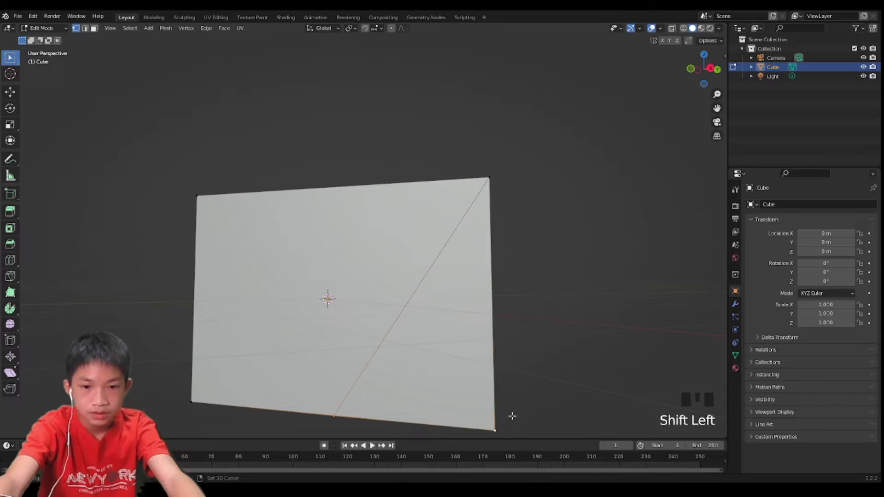
shift+scroll(457, 307, up, 4)
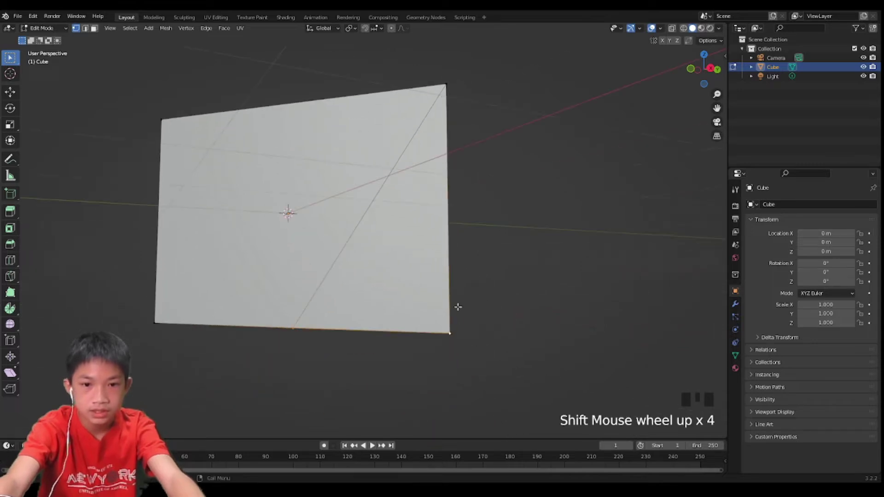
key(m)
click(420, 345)
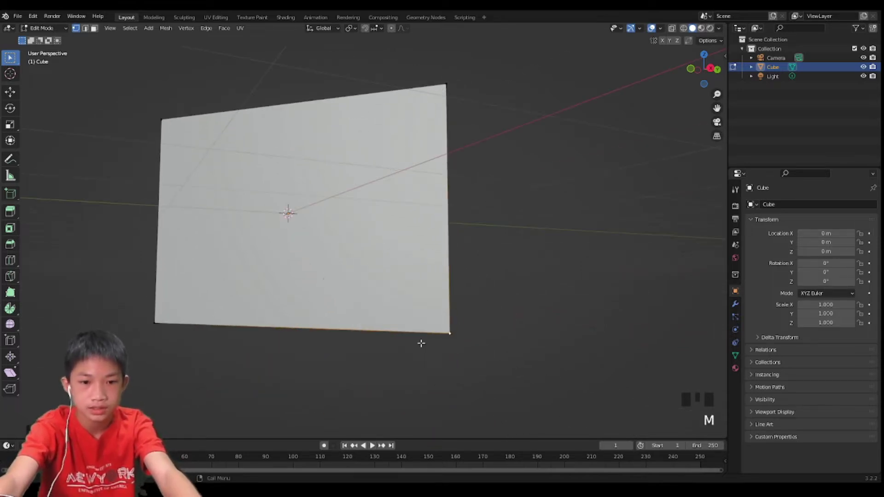
- Return to Object Mode and flatten the wedge along Z to a scale of about 0.075
middle_drag(421, 341, 463, 315)
key(Tab)
scroll(470, 366, down, 4)
key(s)
key(z)
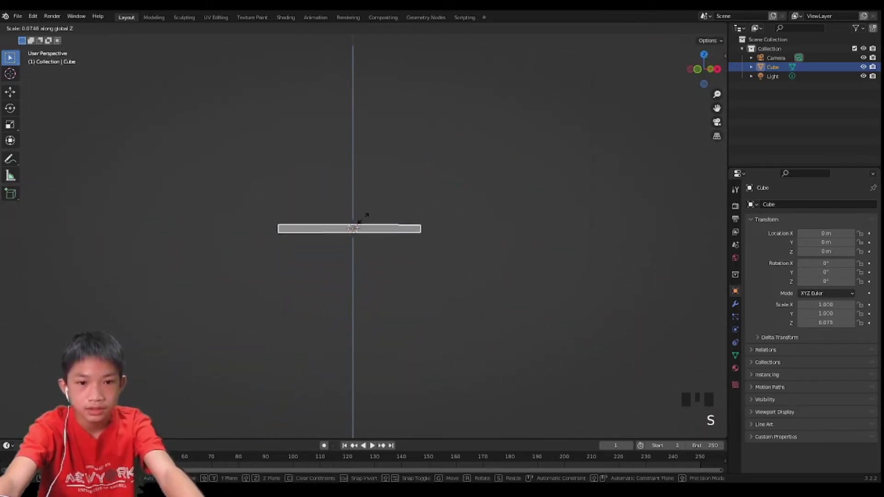
click(363, 213)
- Raise the flattened triangular slab along Z by about 0.98 m
key(g)
key(z)
click(366, 171)
middle_drag(363, 178, 327, 210)
scroll(360, 225, up, 2)
scroll(318, 198, up, 1)
scroll(297, 196, up, 1)
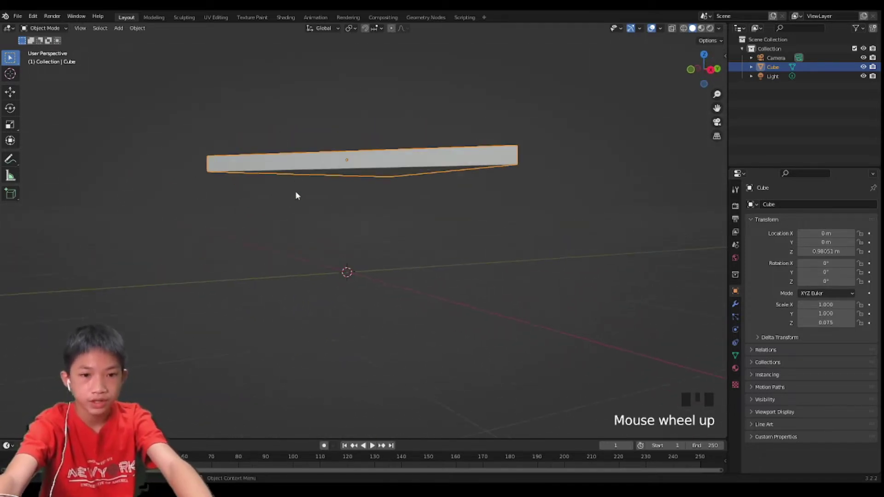
- Duplicate the triangular slab just below the original at Z about 0.846 m and flatten the copy along Z to a scale of about 0.016
key(shift+d)
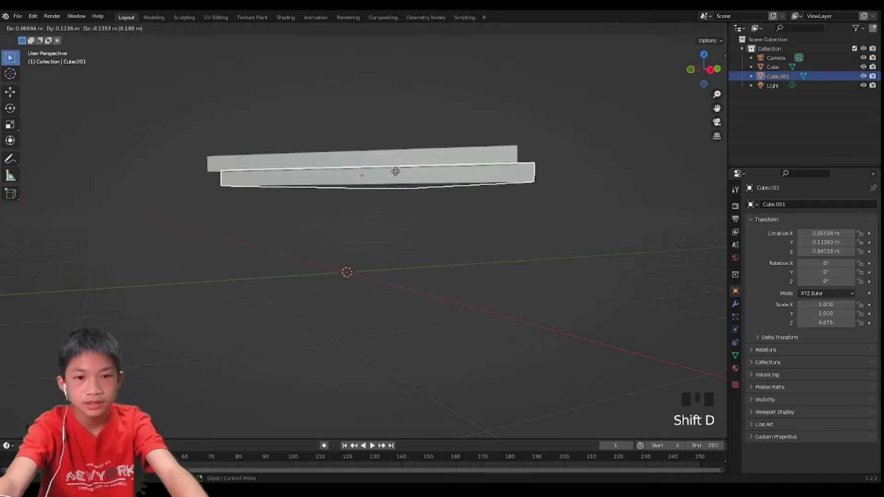
key(s)
key(z)
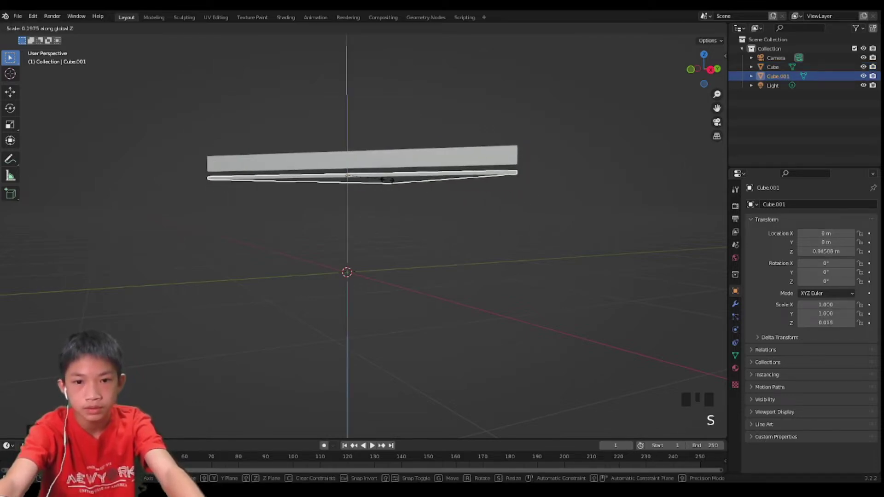
click(417, 175)
- Raise the thin copy along Z to about 0.896 m, against the underside of the thick slab
middle_drag(417, 174, 447, 212)
key(g)
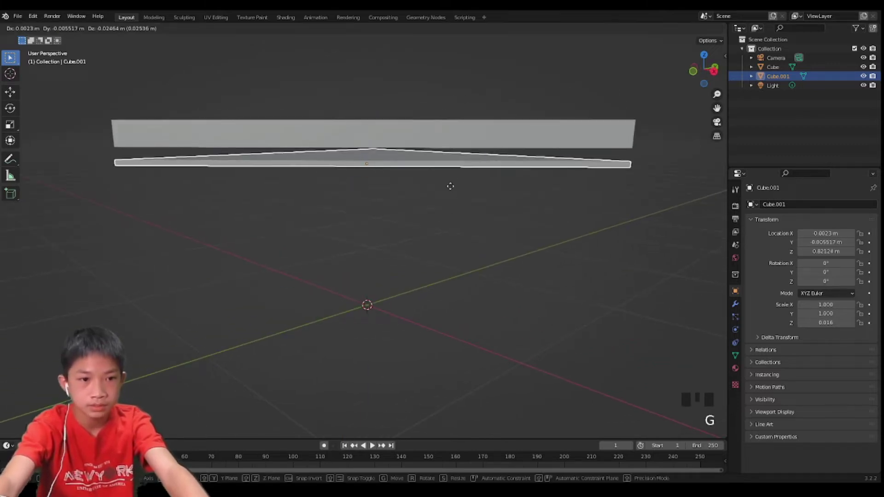
key(z)
click(438, 176)
- Examine from several angles how the thin copy lines up with the edges and underside of the thick slab
middle_drag(437, 177, 437, 238)
scroll(510, 207, up, 2)
scroll(412, 128, up, 2)
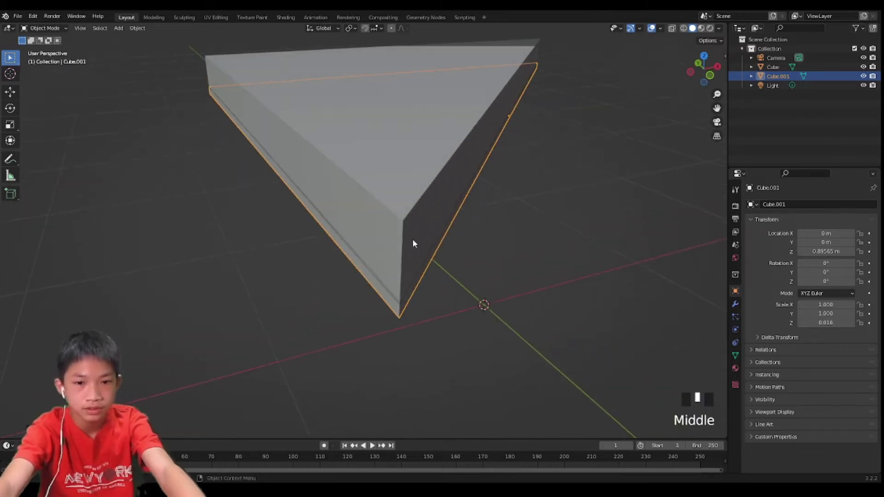
middle_drag(354, 213, 462, 191)
scroll(323, 184, down, 3)
scroll(408, 209, up, 2)
scroll(470, 185, up, 3)
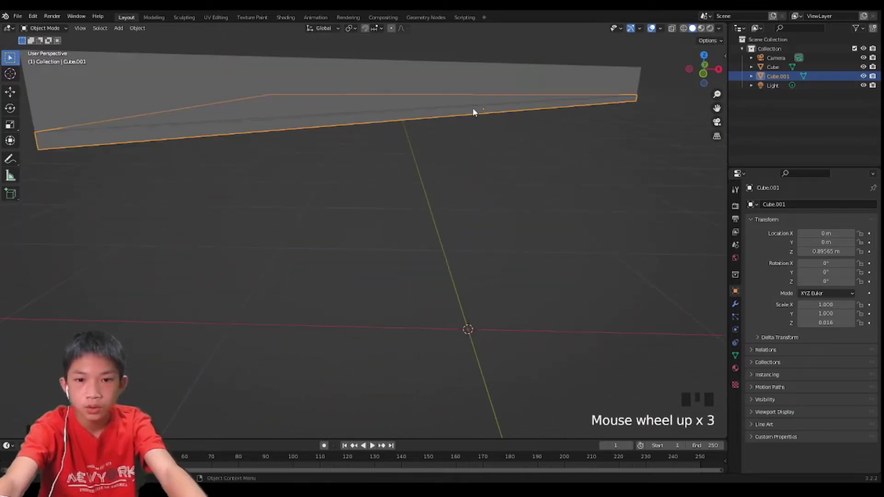
middle_drag(479, 112, 503, 133)
scroll(504, 134, down, 2)
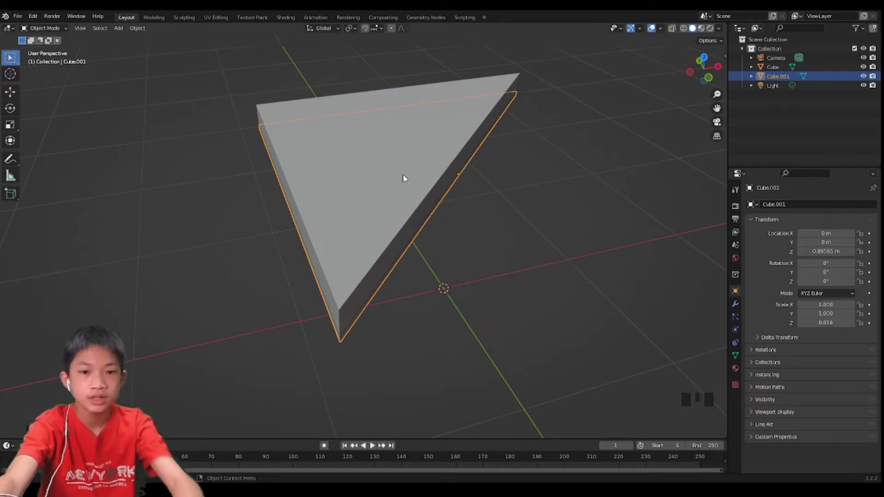
middle_drag(403, 175, 372, 200)
scroll(367, 158, up, 2)
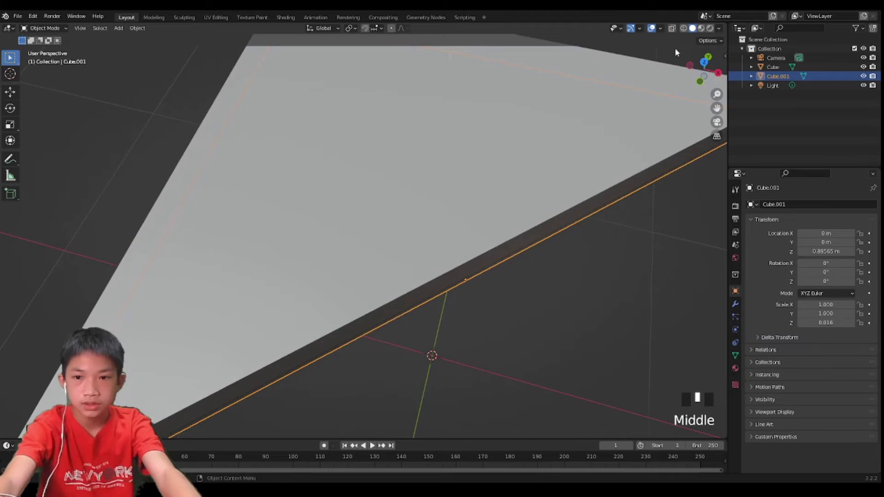
- Shrink the thin slab in X and Y only to a scale of about 0.974, then deselect it
click(704, 62)
middle_drag(477, 267, 575, 161)
scroll(574, 161, down, 2)
key(s)
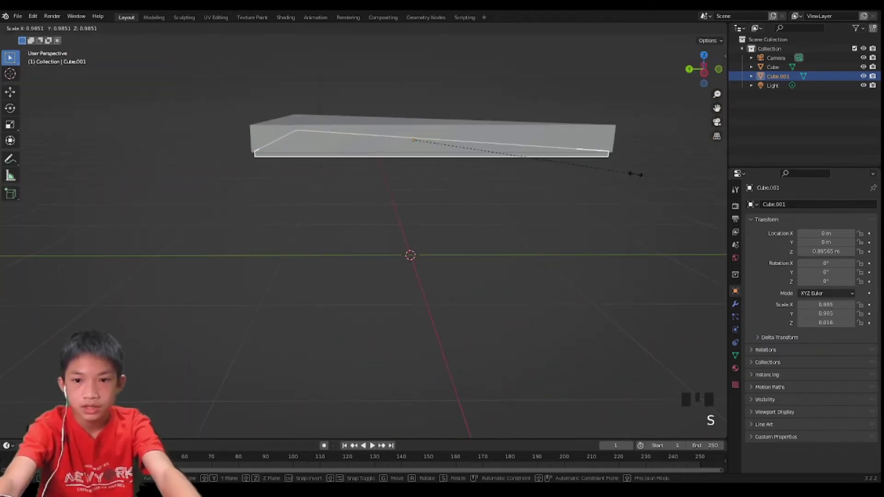
key(shift+z)
click(632, 174)
middle_drag(632, 174, 477, 184)
click(347, 271)
- Duplicate the thin slab straight down along Z to a height of about 0.841 m
scroll(352, 261, up, 3)
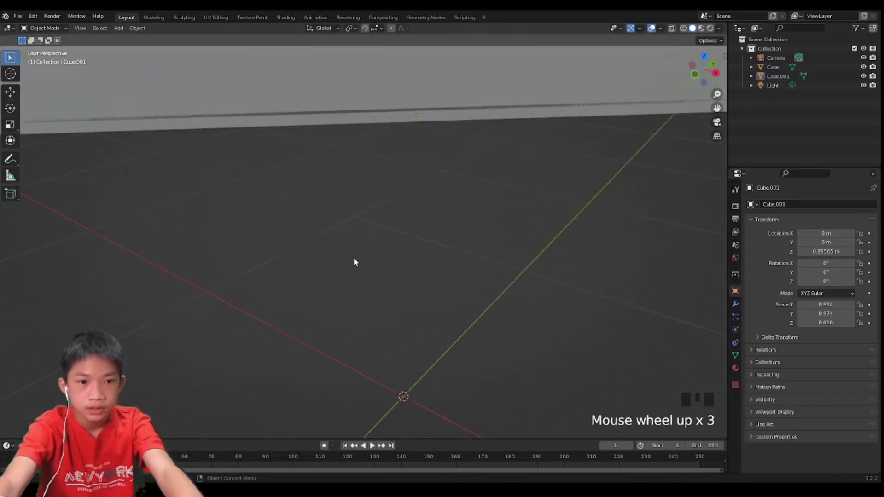
scroll(378, 207, down, 1)
shift+middle_drag(377, 207, 409, 163)
scroll(483, 217, up, 2)
click(436, 130)
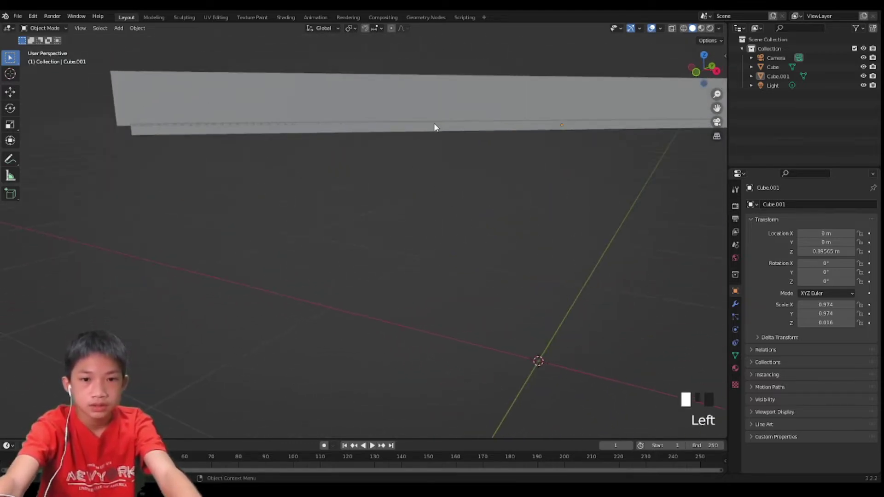
key(shift+d)
key(z)
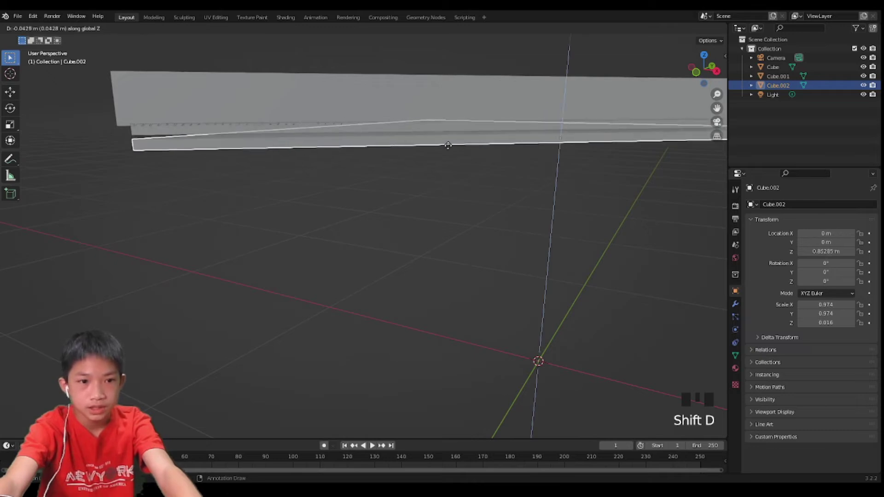
click(451, 144)
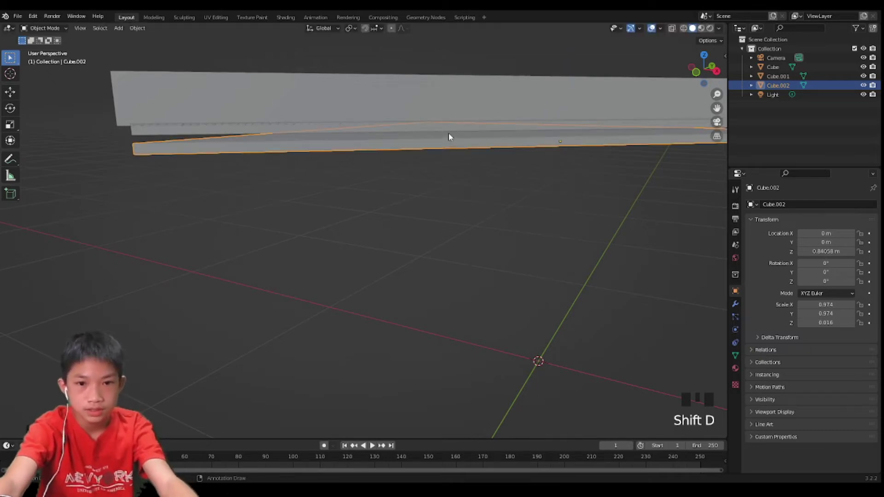
key(s)
key(z)
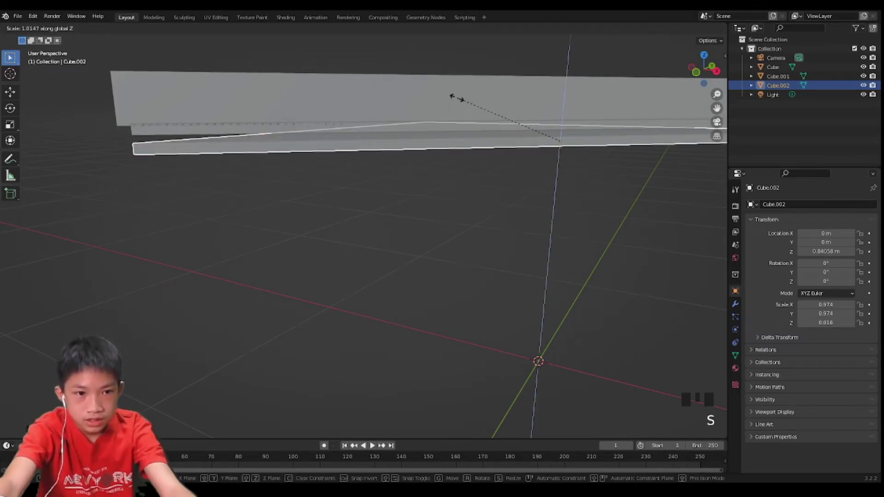
click(484, 58)
- Enlarge the lowest slab in X and Y only to a scale of about 0.983
key(s)
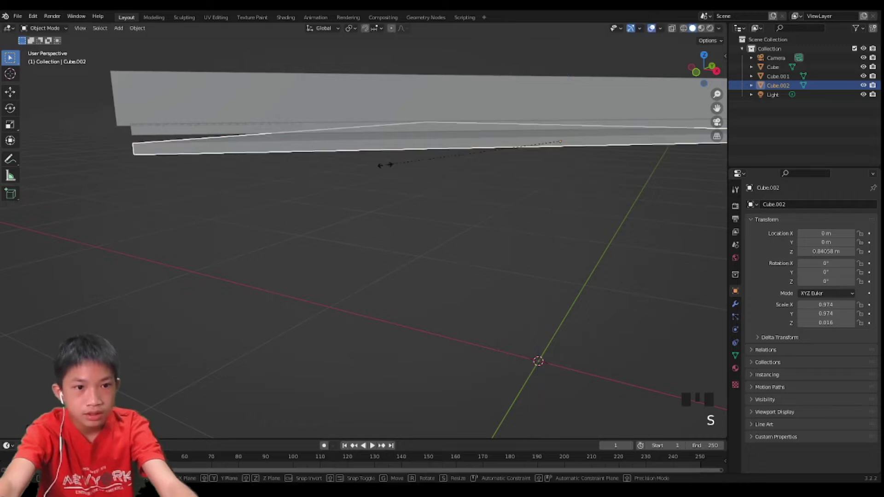
key(shift+z)
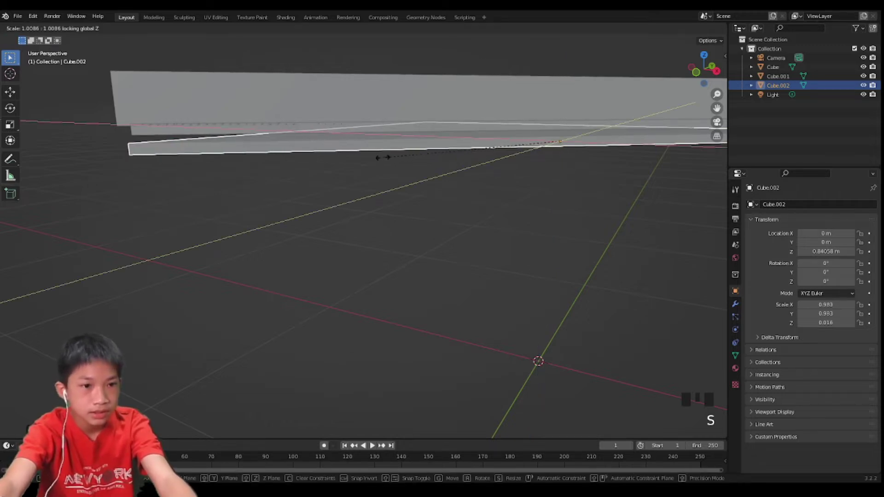
click(383, 156)
click(379, 180)
click(360, 137)
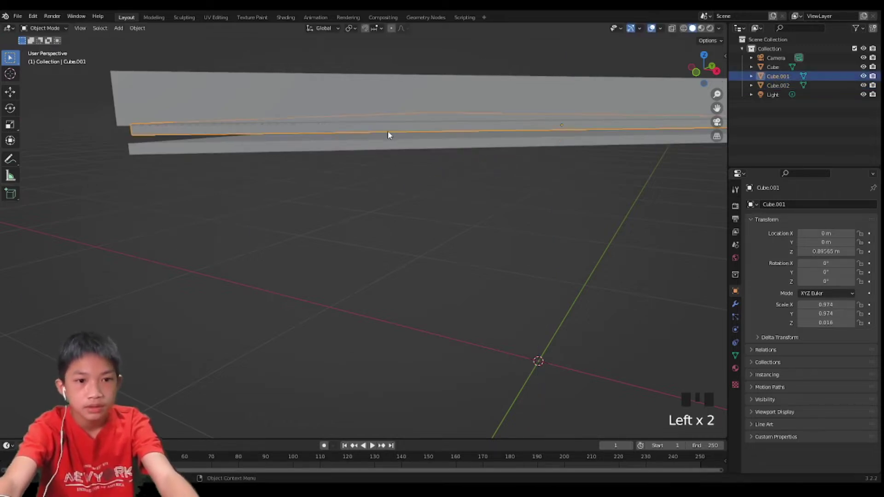
- Select the lowest slab and apply its scale
click(415, 151)
middle_drag(416, 152, 354, 168)
scroll(311, 161, down, 3)
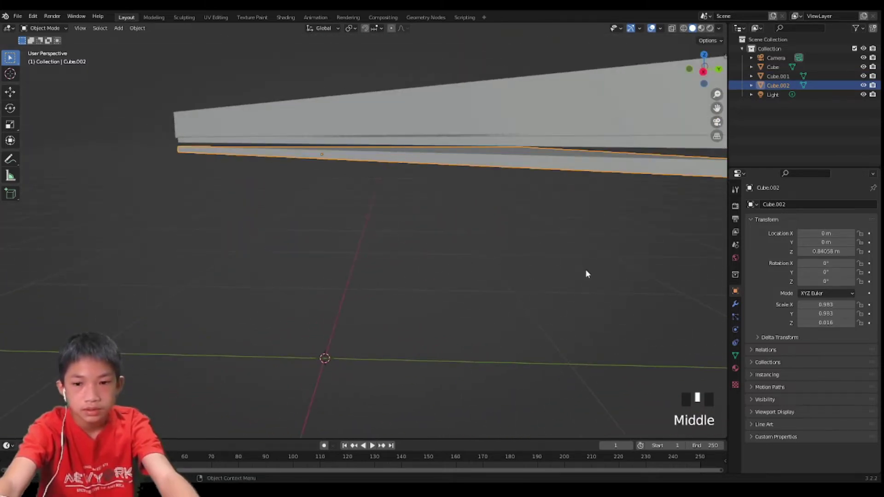
click(736, 304)
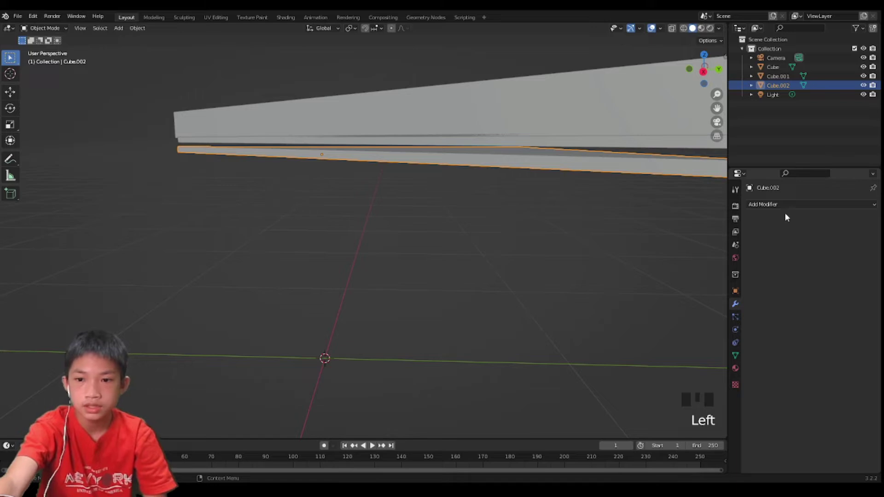
key(ctrl+a)
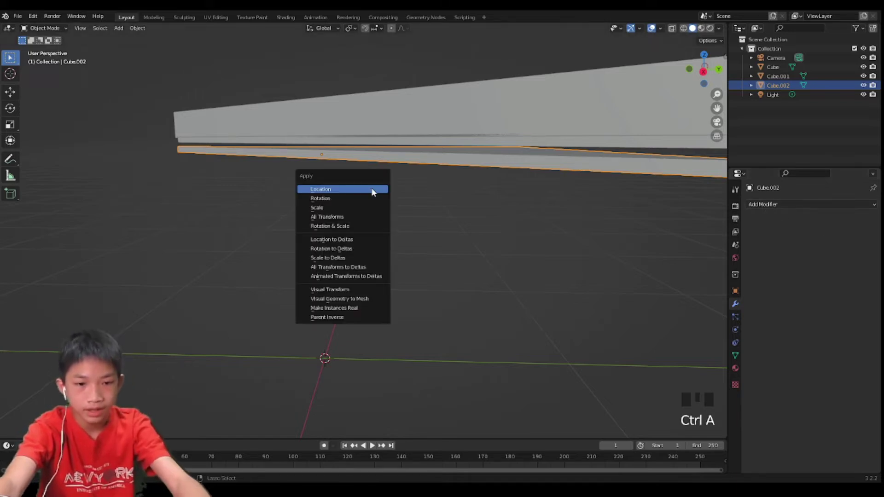
key(ctrl+a)
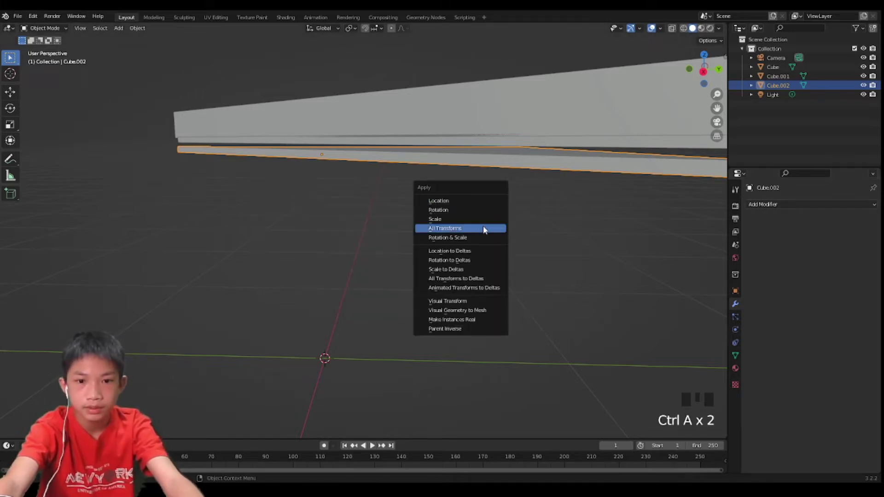
click(479, 219)
scroll(358, 190, down, 1)
middle_drag(358, 190, 624, 207)
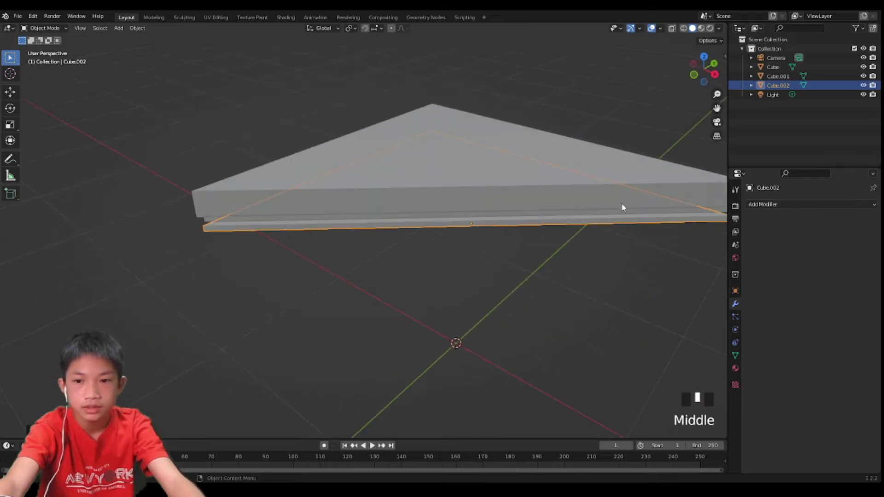
- Add a Bevel modifier to the lowest slab
click(761, 203)
click(760, 202)
click(703, 243)
scroll(330, 235, up, 4)
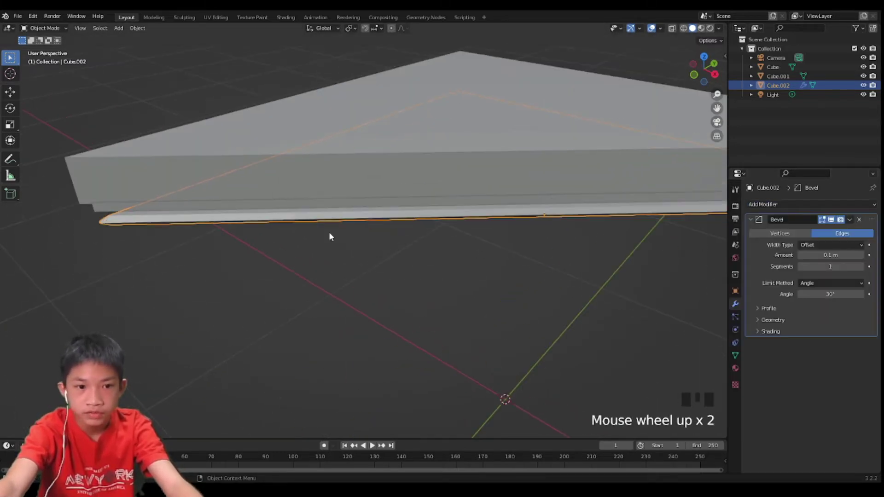
middle_drag(341, 239, 440, 235)
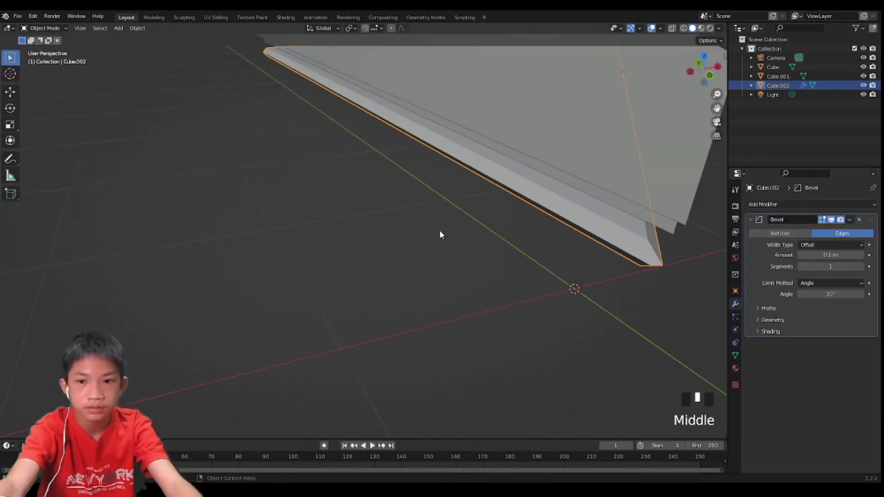
- Try a bevel amount of 0.001 m on the lowest slab
click(818, 256)
text(0.00)
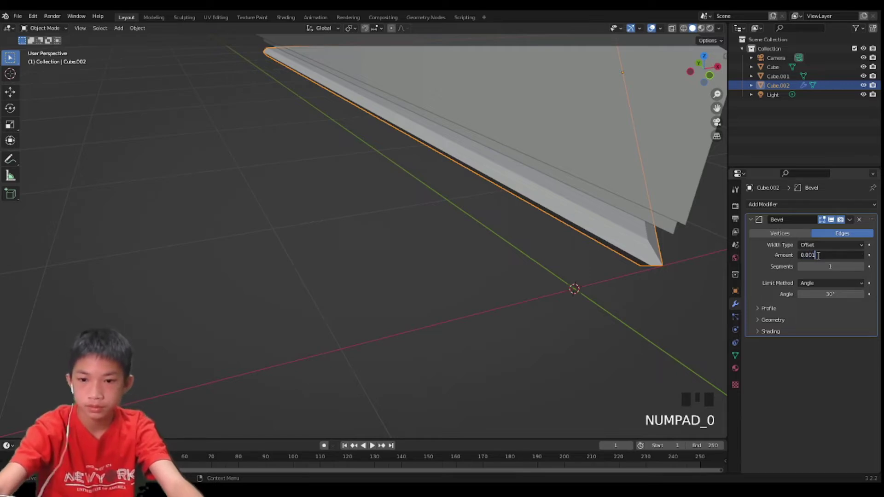
text(1)
key(Return)
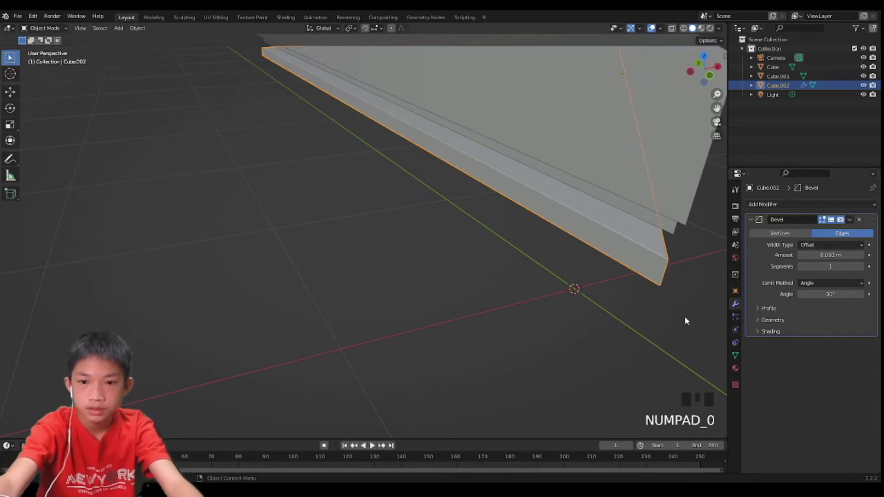
- Set the lowest slab's bevel amount to 0.005 m and check the bevelled edges
click(825, 256)
text(0.005)
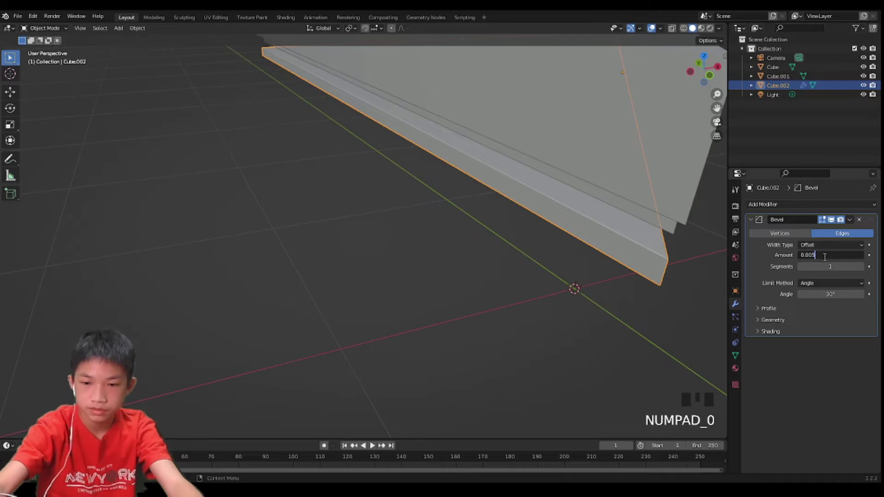
key(Return)
scroll(631, 305, up, 2)
middle_drag(631, 305, 614, 310)
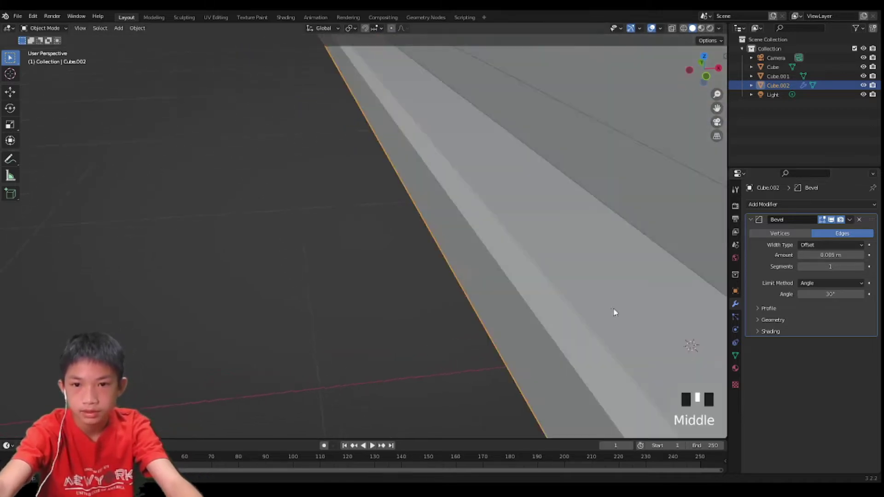
scroll(613, 308, down, 1)
middle_drag(669, 291, 520, 224)
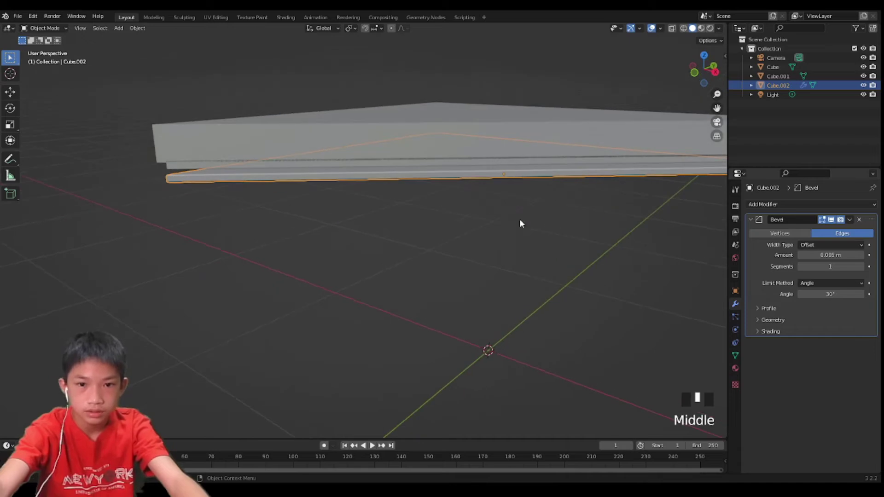
- Move the middle thin slab slightly down into the gap between the thick slab and the lowest slab
click(419, 167)
middle_drag(418, 167, 396, 171)
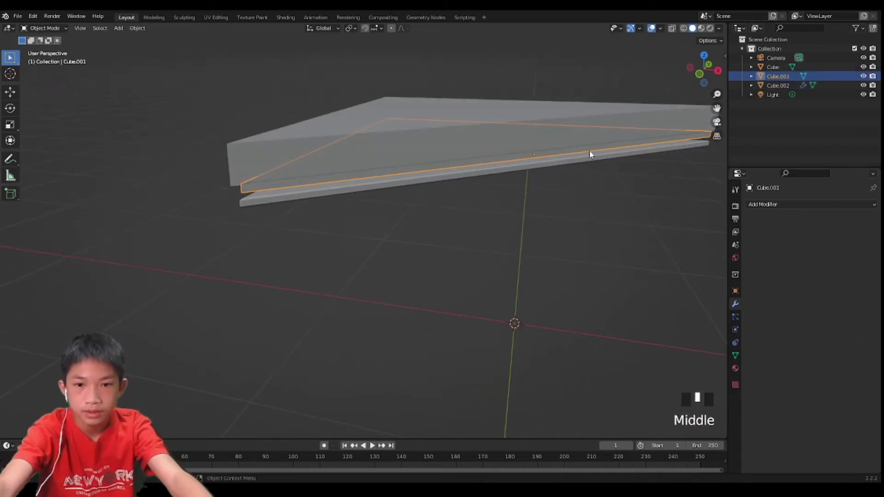
click(719, 71)
scroll(569, 125, up, 2)
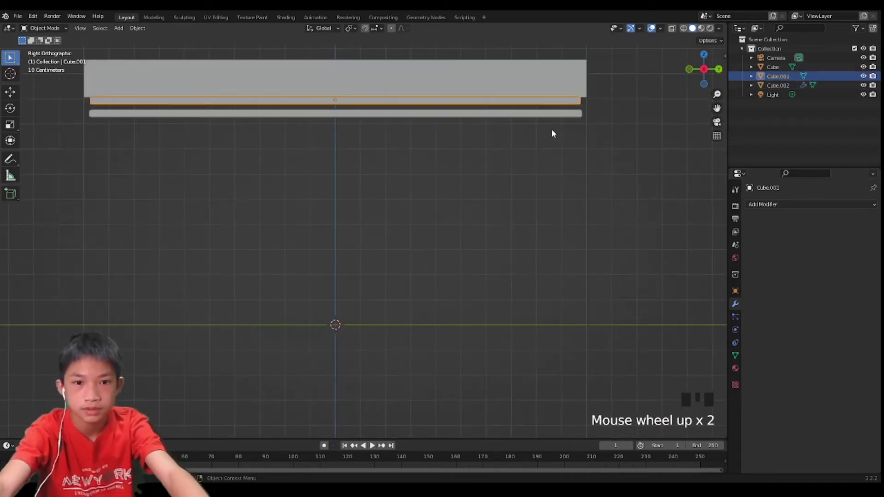
middle_drag(550, 128, 590, 142)
scroll(578, 134, down, 1)
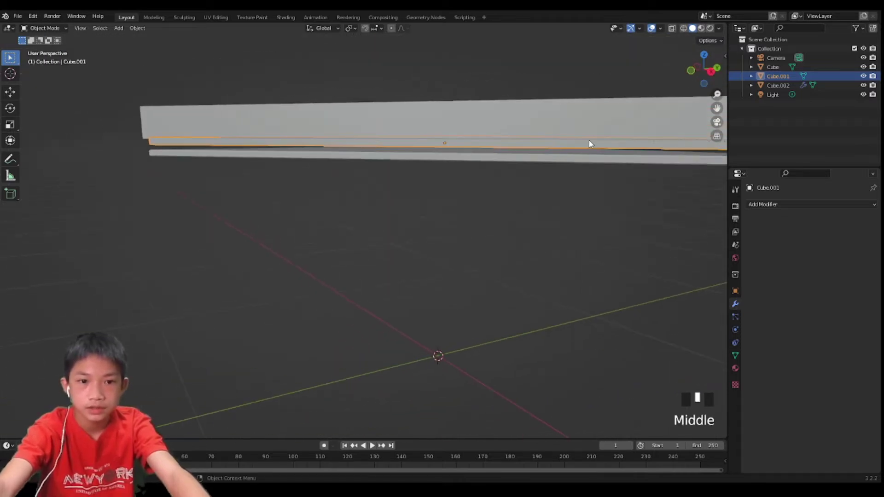
key(g)
click(596, 147)
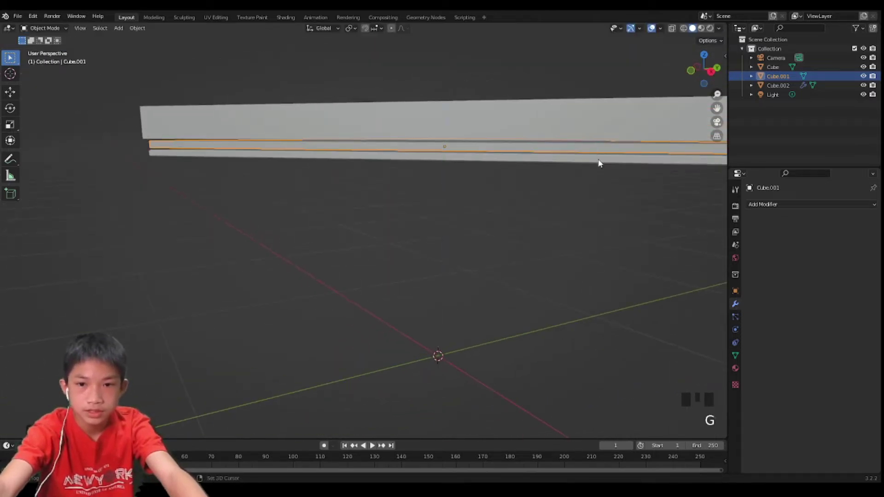
- Move the middle thin slab up against the thick slab, and the bevelled slab up directly beneath it
shift+click(599, 162)
click(711, 76)
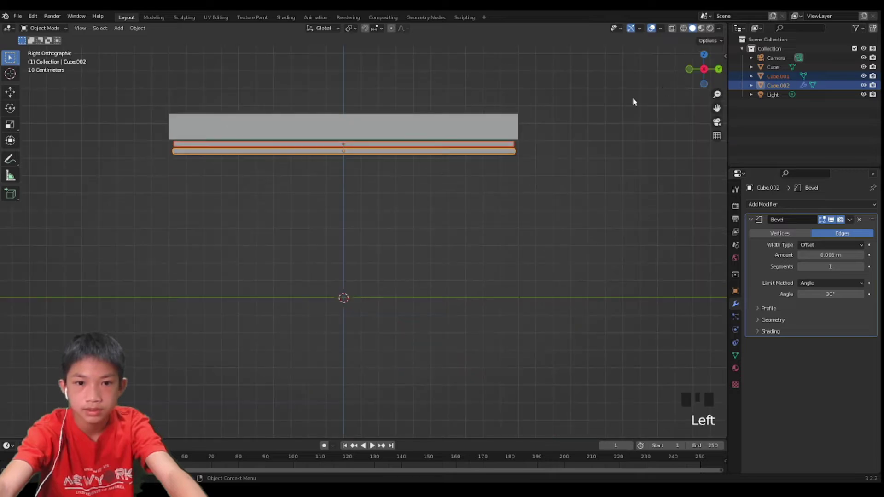
scroll(543, 139, up, 4)
shift+middle_drag(476, 161, 460, 284)
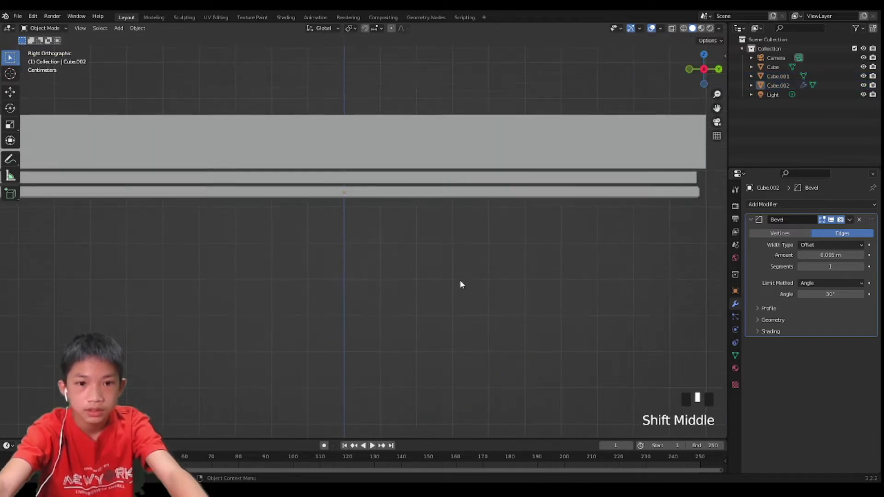
scroll(466, 224, up, 3)
key(g)
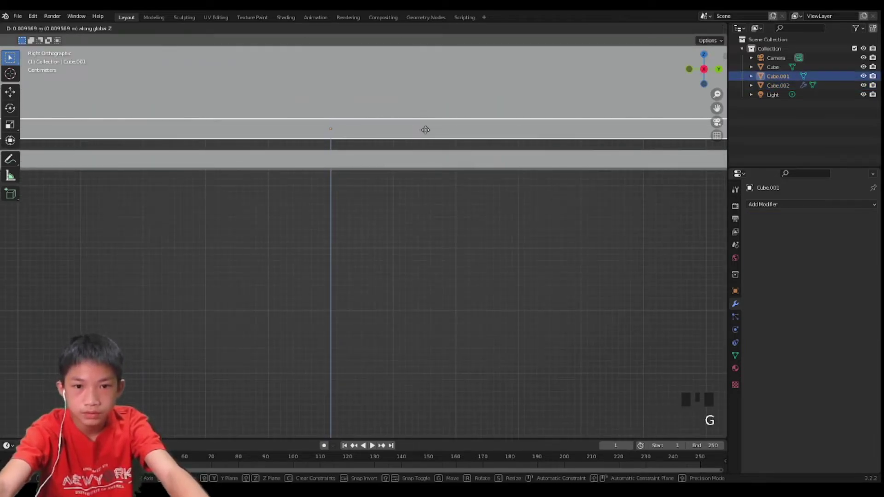
click(423, 141)
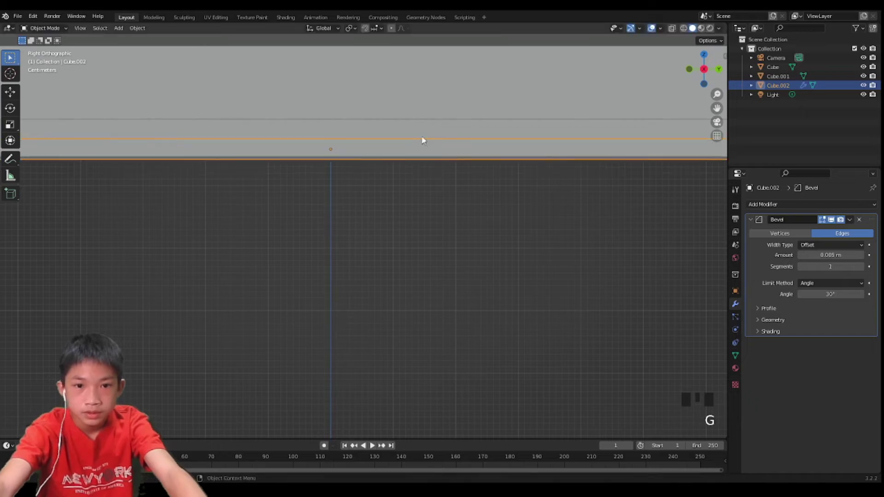
- Duplicate the middle thin slab and the bevelled slab together, placing the copies straight down along Z directly beneath the originals
click(421, 137)
shift+click(422, 141)
key(shift+d)
key(z)
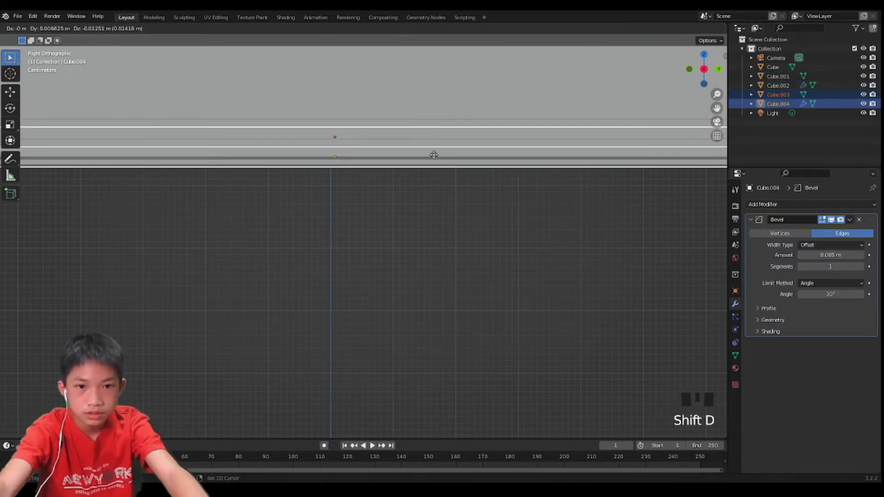
click(431, 186)
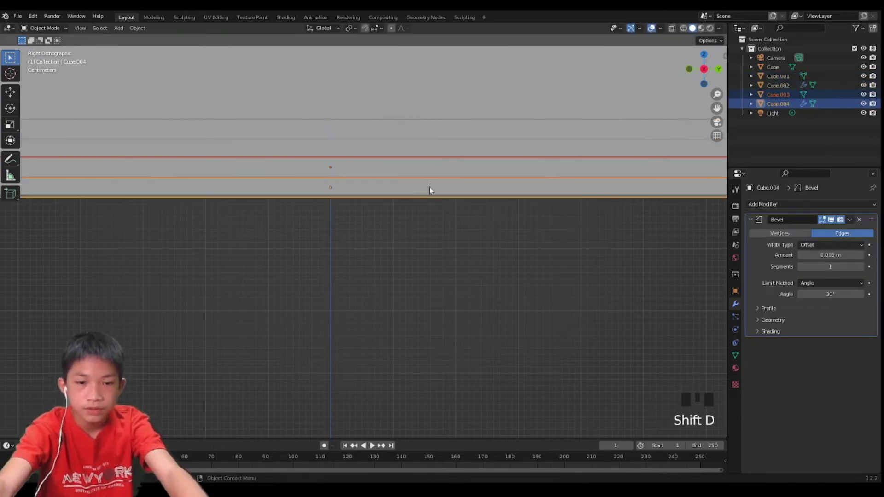
click(413, 252)
scroll(413, 253, down, 3)
middle_drag(413, 253, 479, 270)
scroll(480, 271, down, 3)
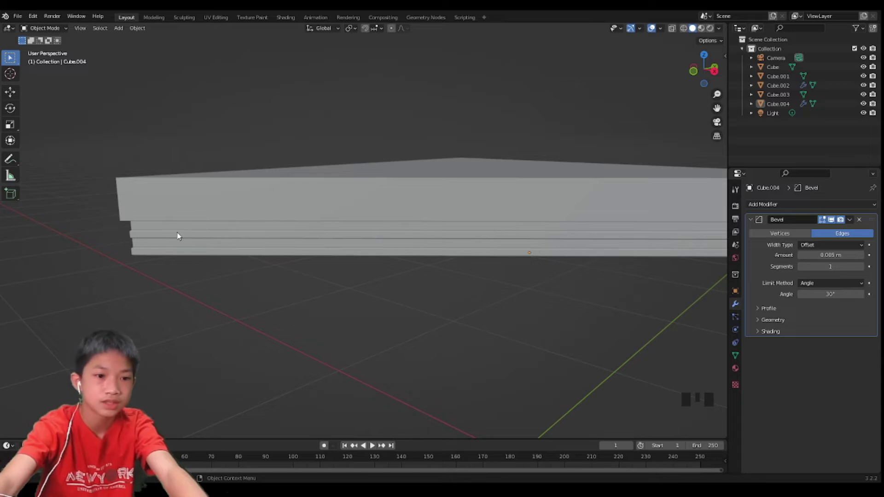
scroll(186, 240, down, 2)
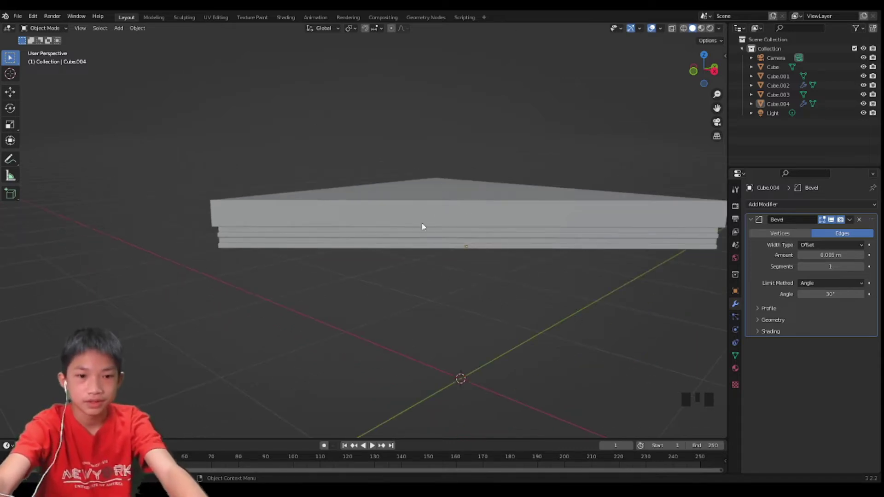
- Duplicate all four thin slabs and place the copies about 0.12 m lower along Z, directly beneath the originals
click(367, 256)
middle_drag(367, 257, 369, 245)
scroll(324, 221, up, 2)
click(297, 210)
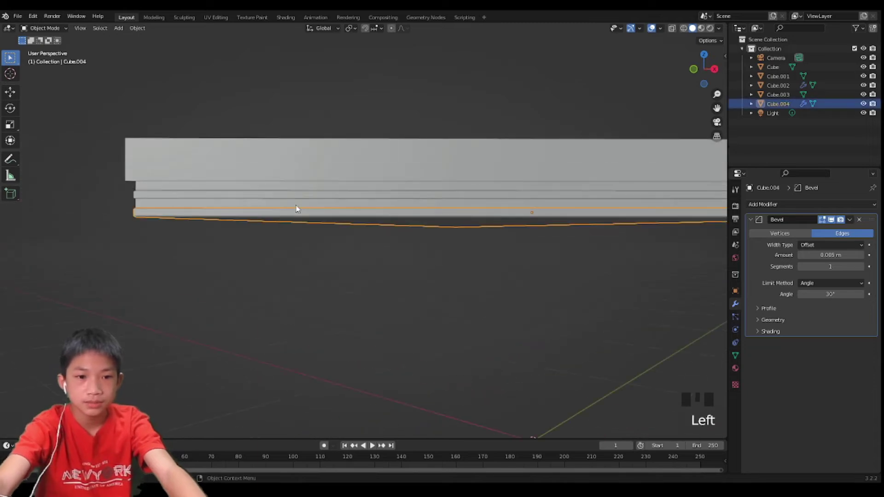
shift+click(293, 200)
shift+click(293, 193)
shift+click(297, 189)
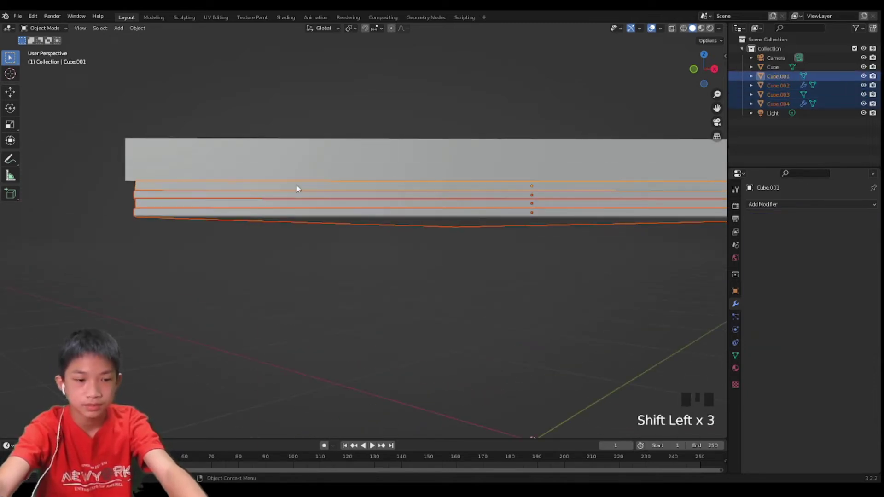
key(shift+d)
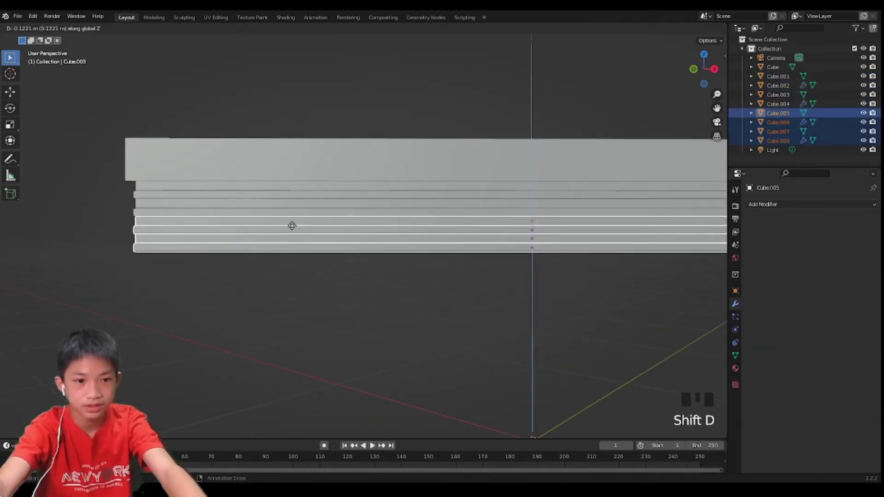
click(292, 223)
click(285, 290)
mouse_move(285, 290)
middle_down()
mouse_move(316, 300)
mouse_move(296, 300)
middle_up()
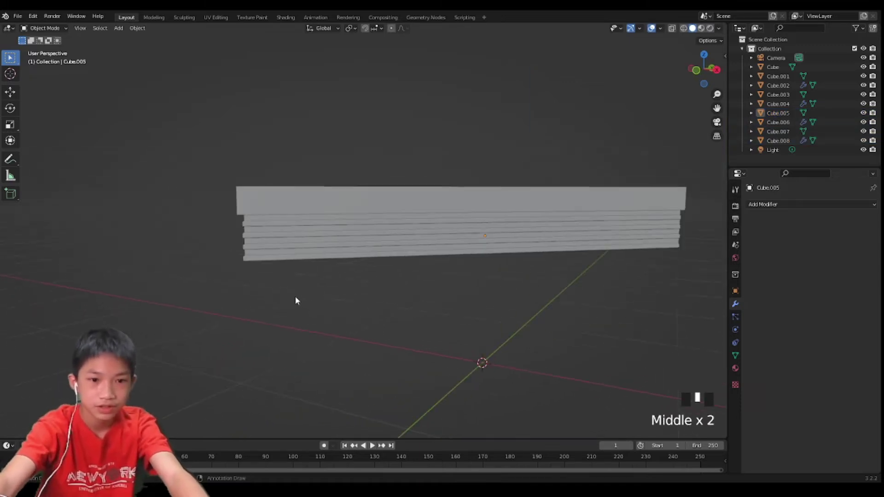
- Delete the three lowest thin slabs from the stack
key(Delete)
click(279, 251)
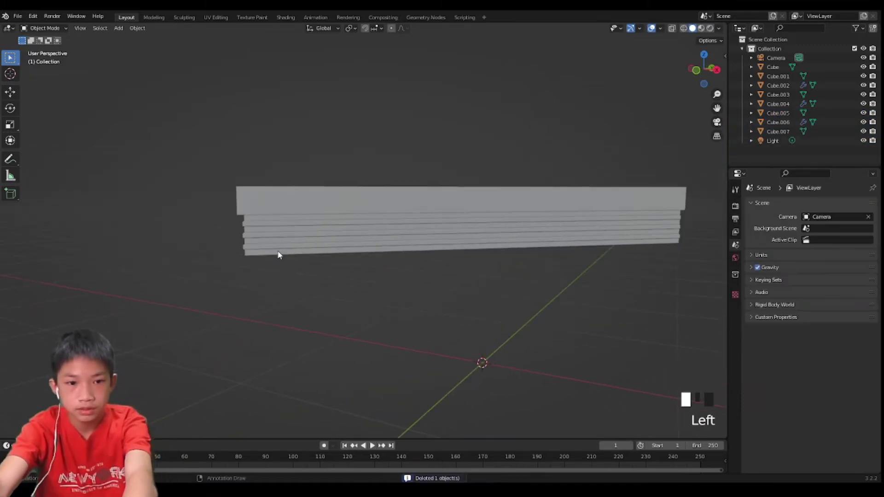
key(Delete)
click(279, 250)
key(Delete)
- Duplicate the thick top slab about 0.29 m down along Z to close the stack underneath, and check the layers
click(292, 205)
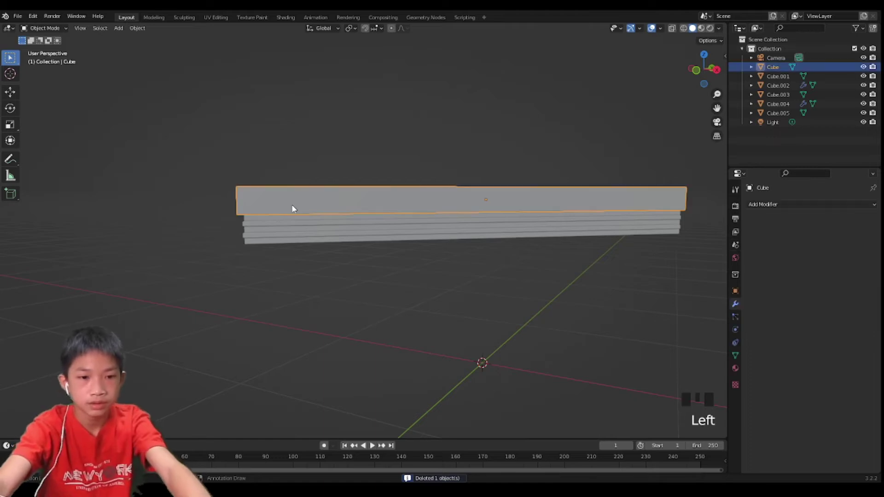
key(shift+d)
key(z)
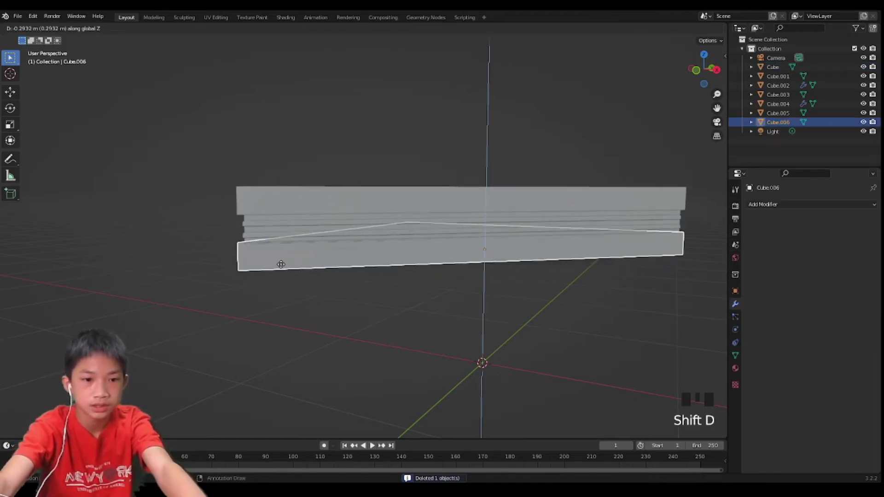
click(286, 283)
click(288, 297)
scroll(288, 299, down, 2)
middle_drag(289, 299, 349, 252)
drag(341, 123, 435, 248)
click(493, 166)
middle_drag(443, 153, 424, 184)
scroll(509, 169, up, 2)
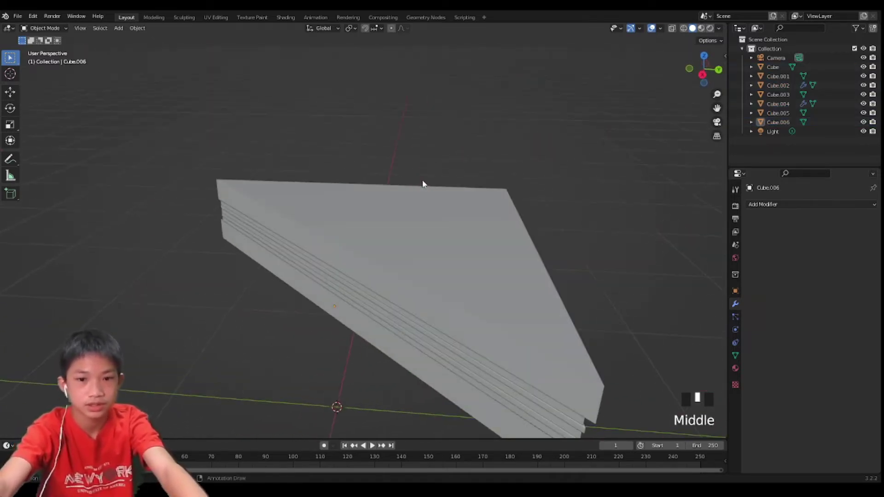
middle_drag(397, 294, 454, 286)
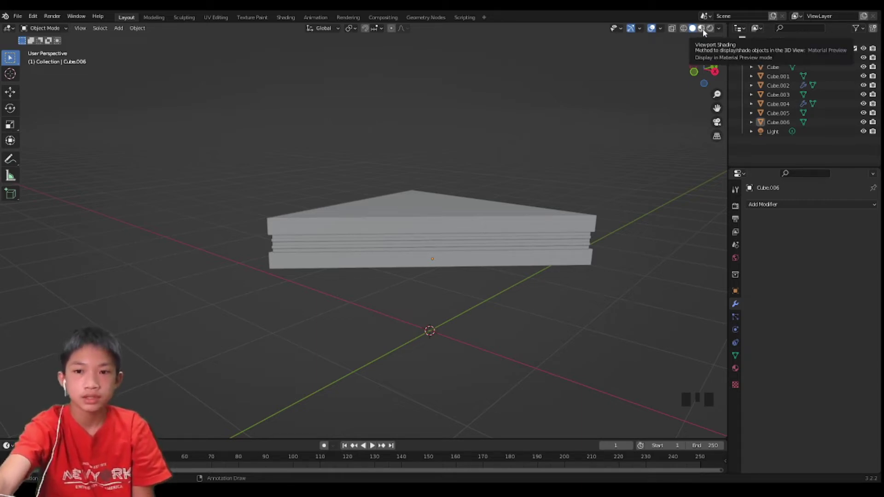
- Switch the viewport shading to Material Preview and open the material settings
click(702, 28)
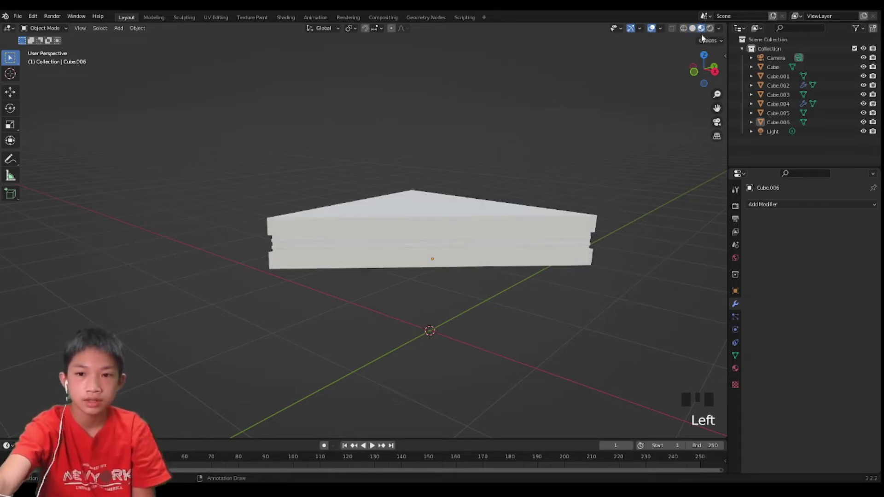
click(736, 368)
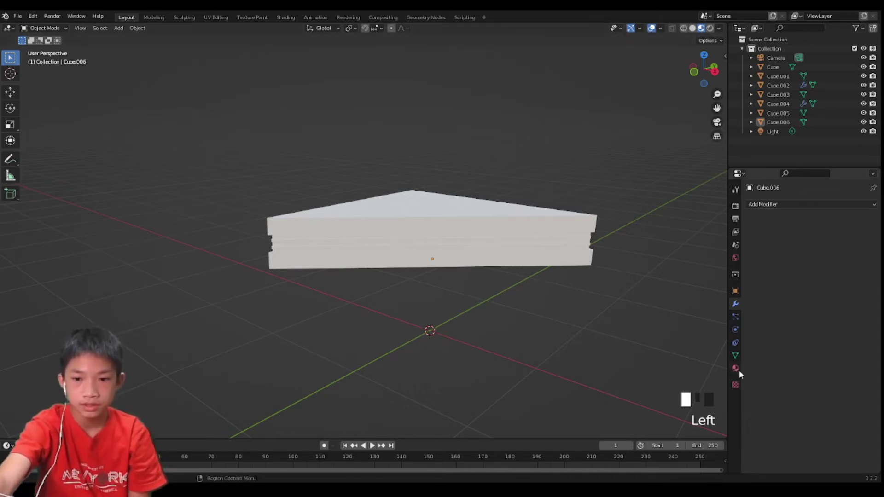
click(739, 370)
- Set the Base Color of the top thick slab's material to a bread-like yellow
click(513, 217)
scroll(566, 177, up, 2)
middle_drag(523, 189, 530, 216)
click(836, 342)
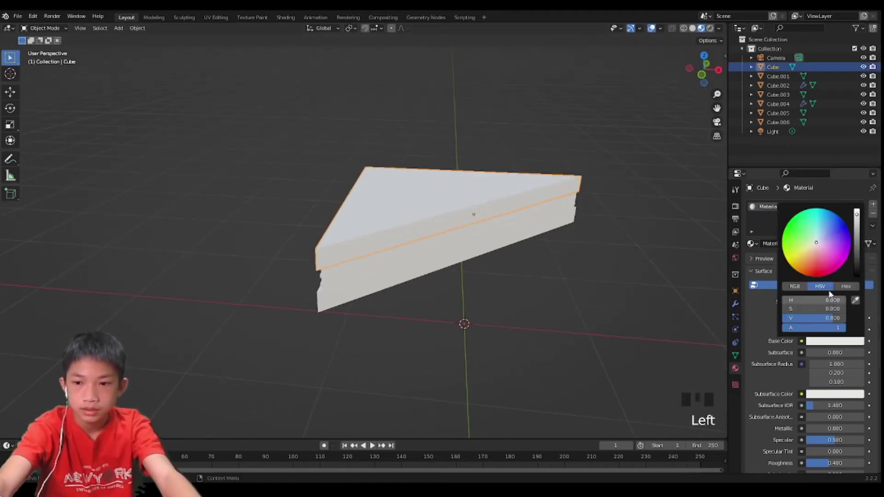
drag(812, 254, 804, 256)
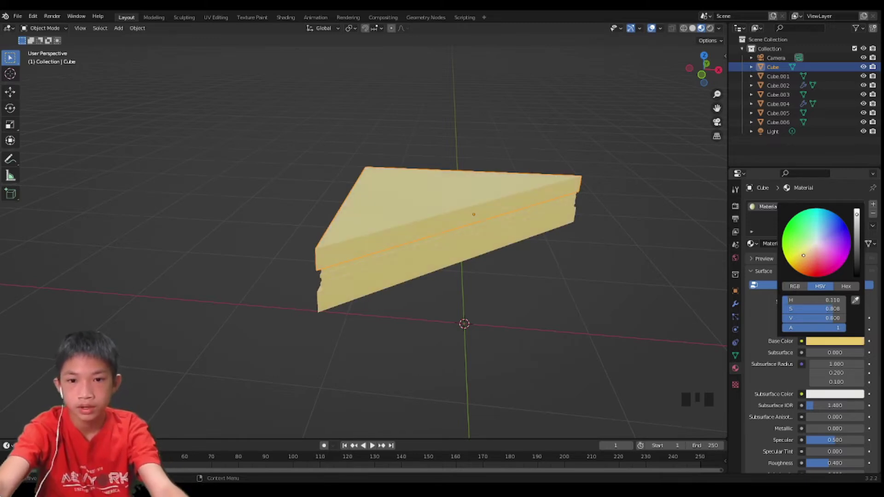
click(554, 282)
middle_drag(554, 282, 504, 284)
scroll(504, 284, up, 3)
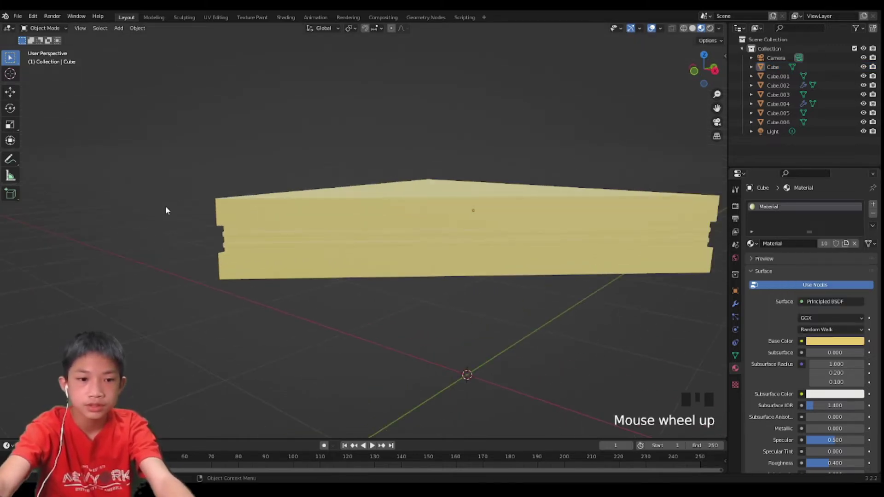
- Look briefly at the Shading workspace, and examine the yellow stack's sides and layer gaps in the Layout workspace
click(295, 16)
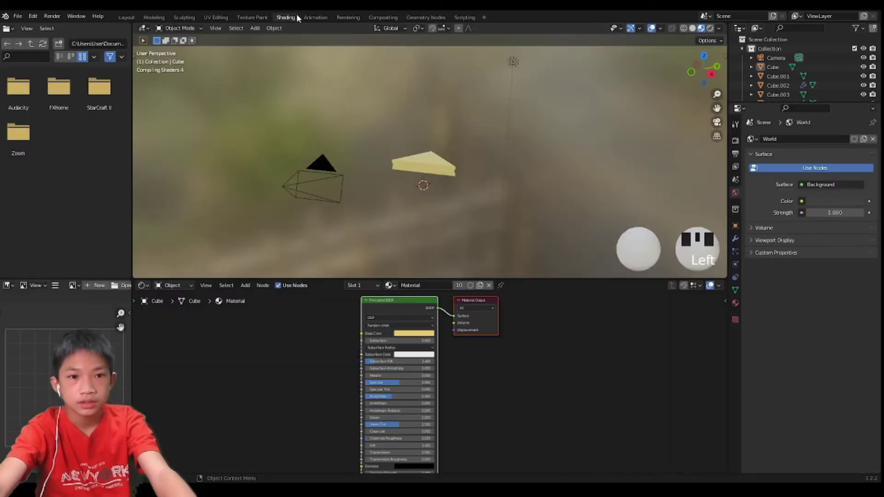
click(123, 19)
mouse_move(333, 238)
middle_down()
mouse_move(357, 286)
mouse_move(342, 260)
middle_up()
scroll(357, 286, down, 3)
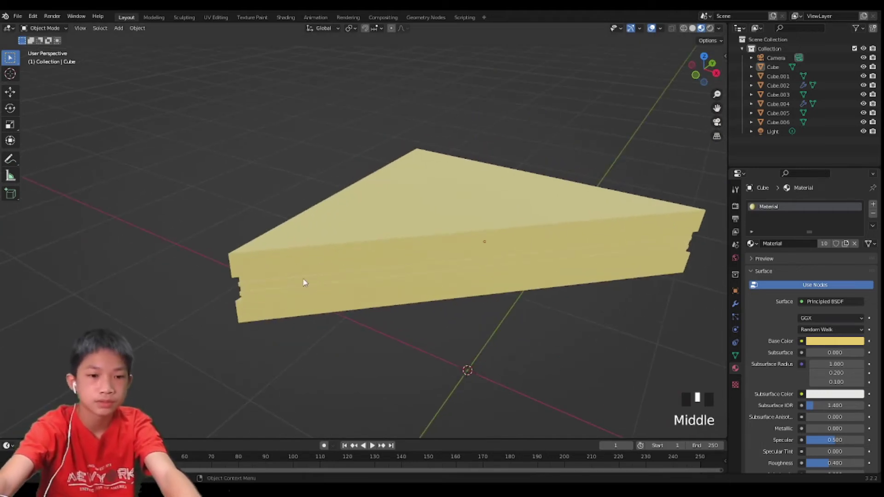
scroll(318, 308, up, 1)
scroll(310, 336, down, 1)
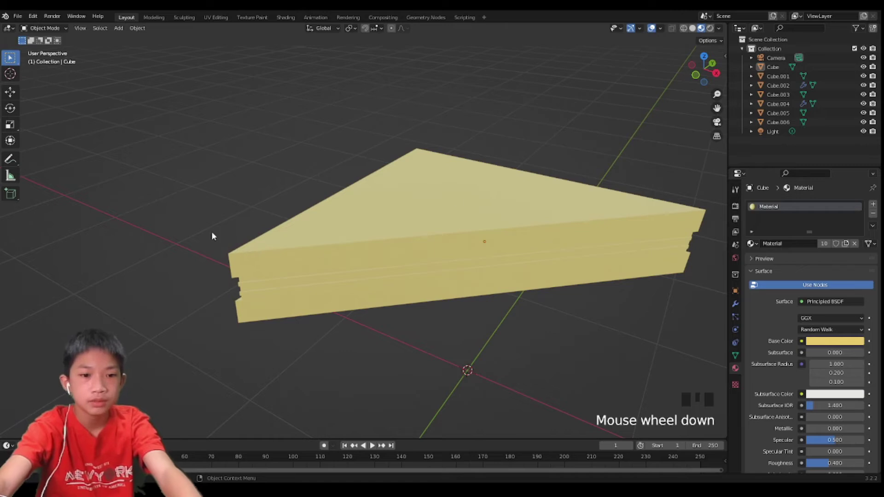
middle_drag(315, 354, 301, 343)
scroll(302, 344, up, 1)
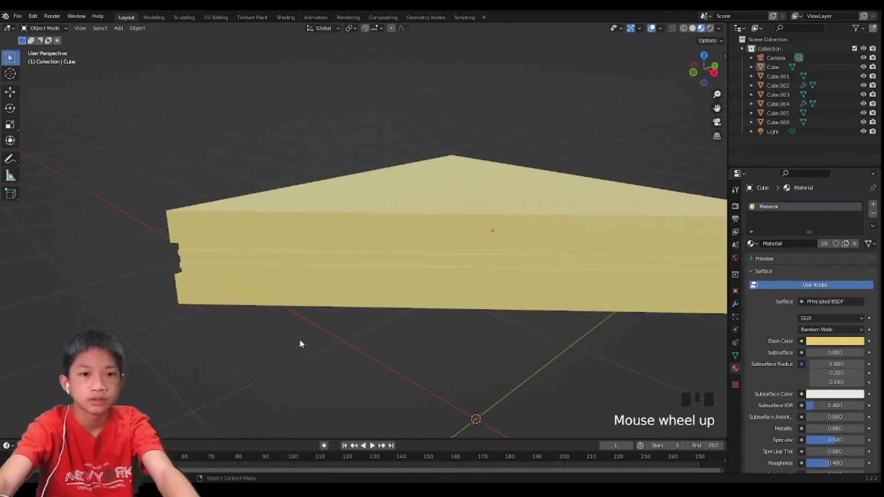
middle_drag(298, 286, 326, 273)
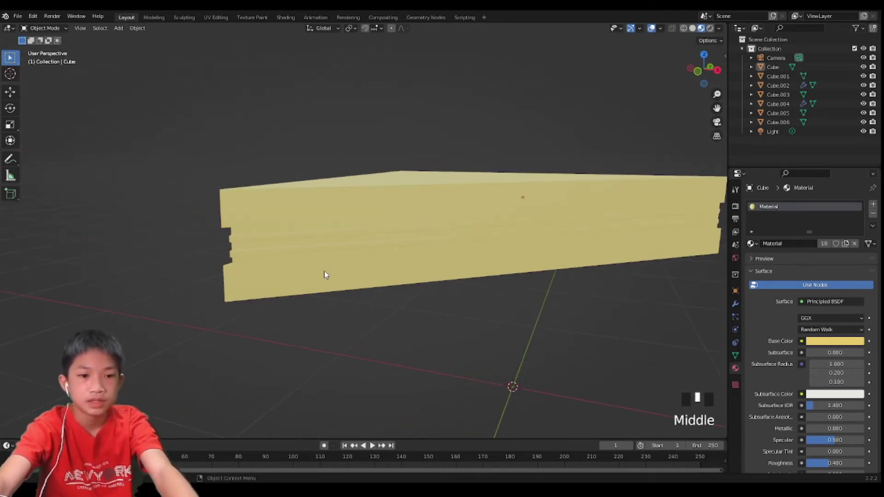
scroll(332, 272, up, 1)
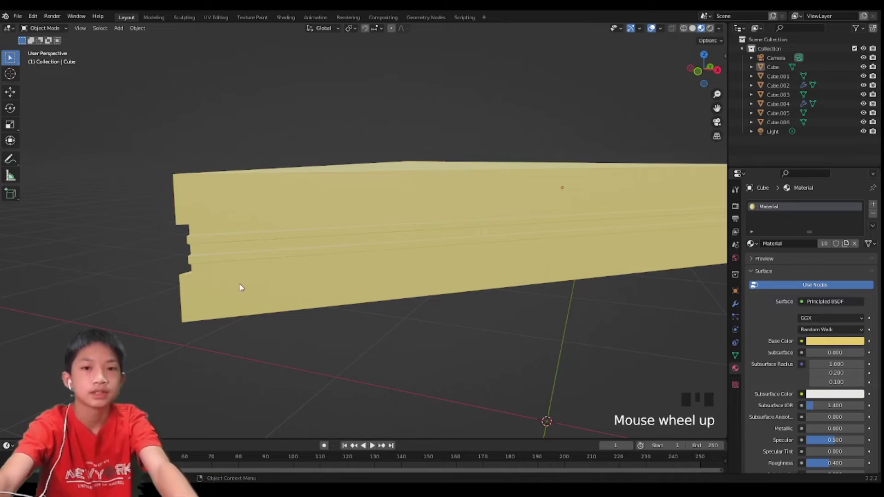
- Enter Edit Mode on the top thick slab with face selection and select the two side faces meeting at its near corner
click(249, 197)
scroll(254, 212, down, 3)
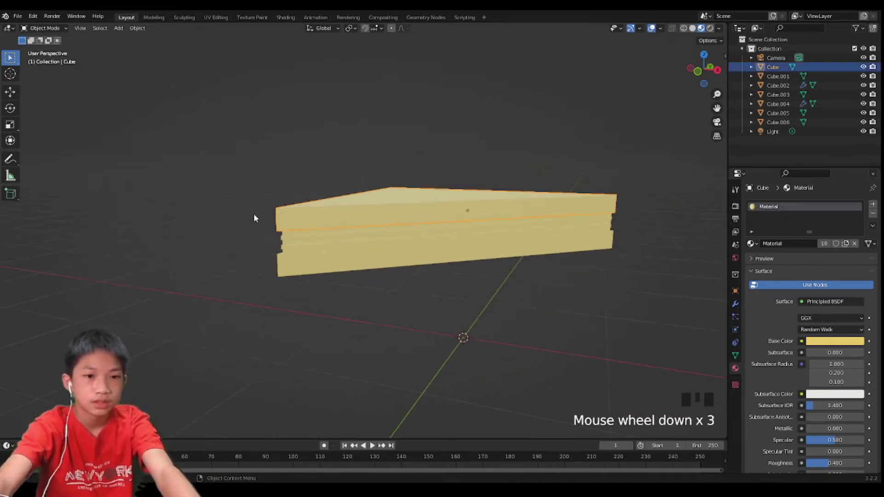
middle_drag(254, 217, 361, 267)
key(Tab)
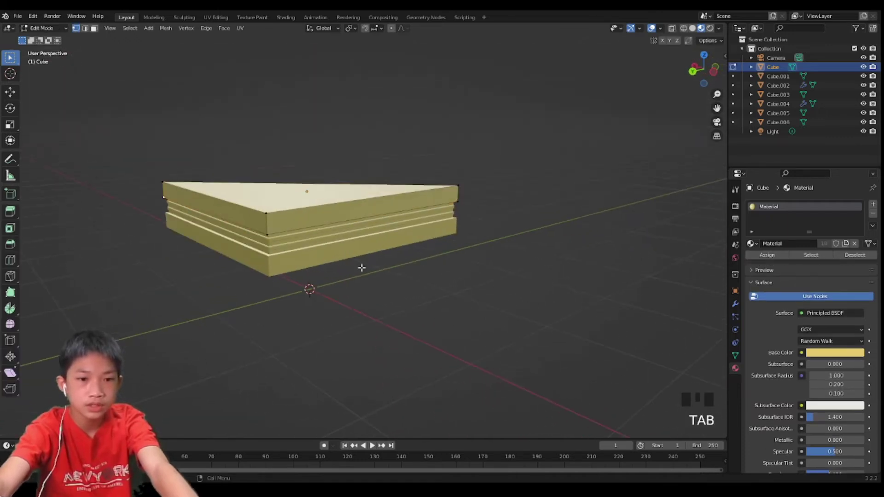
key(Tab)
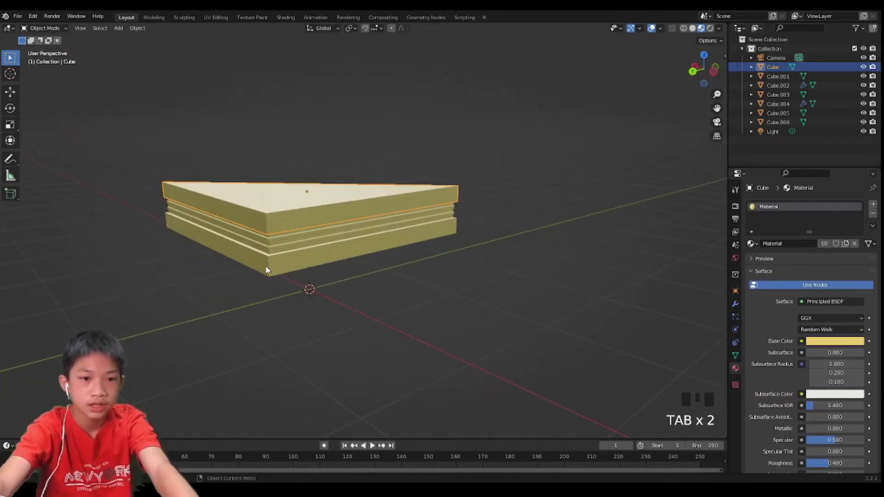
key(Tab)
key(3)
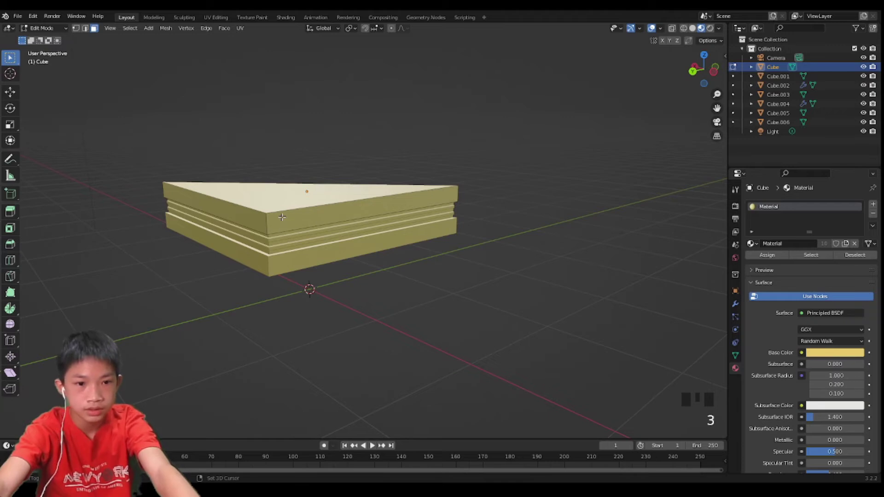
shift+click(282, 220)
shift+click(257, 217)
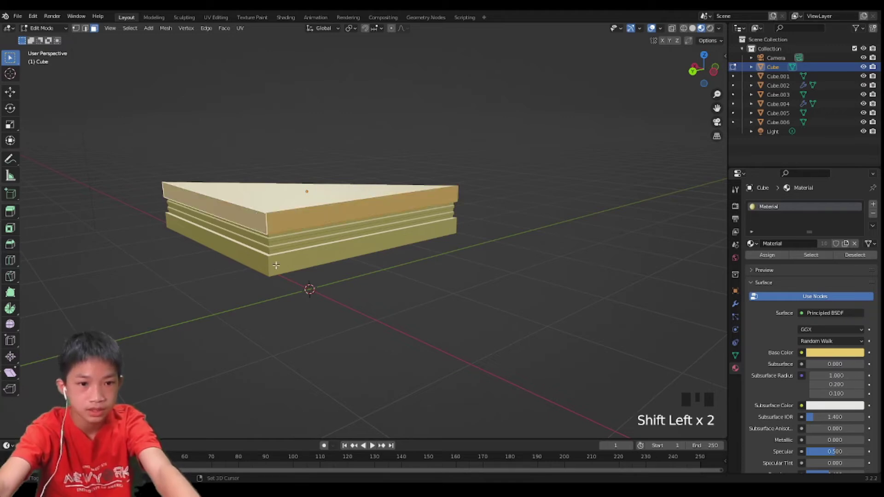
- Reselect the top thick slab's two side faces that meet at its near corner, using face selection in Edit Mode
key(Tab)
mouse_move(299, 255)
middle_down()
mouse_move(396, 245)
mouse_move(386, 263)
mouse_move(421, 271)
mouse_move(381, 320)
mouse_move(337, 337)
mouse_move(305, 257)
middle_up()
key(Tab)
scroll(321, 237, up, 3)
key(Tab)
key(Tab)
click(302, 231)
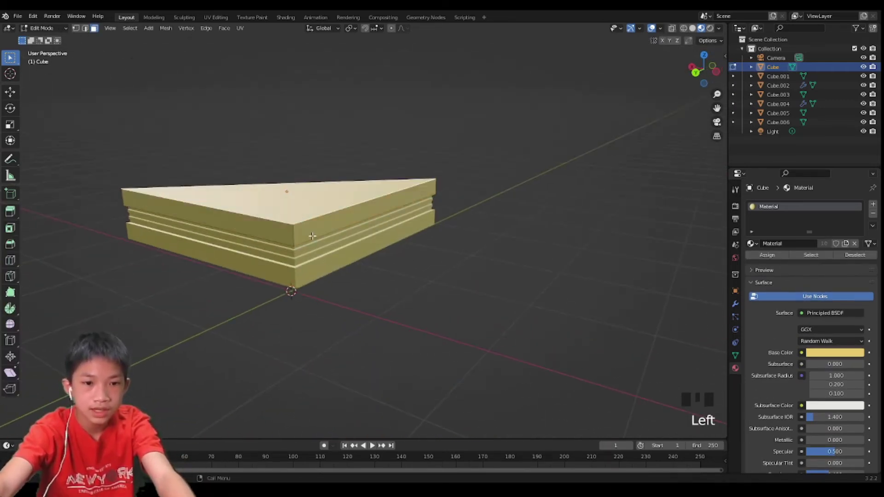
click(288, 242)
click(288, 241)
shift+click(301, 234)
shift+middle_drag(317, 250, 442, 270)
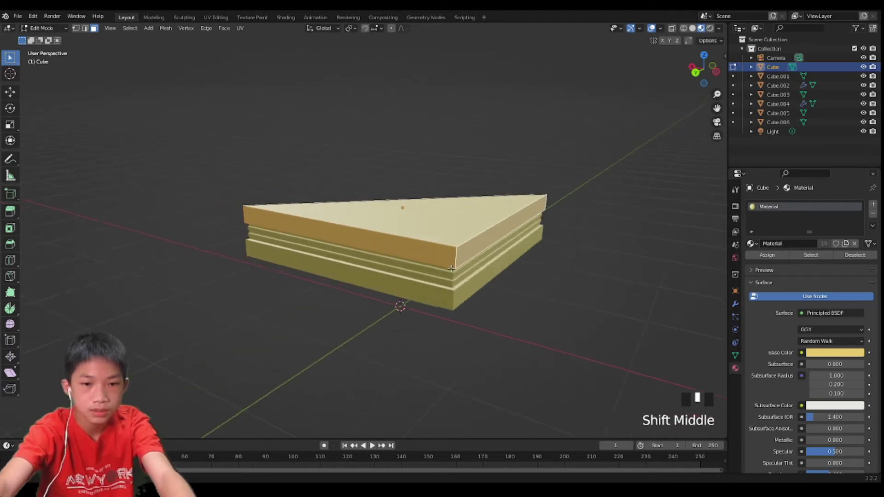
scroll(468, 274, up, 2)
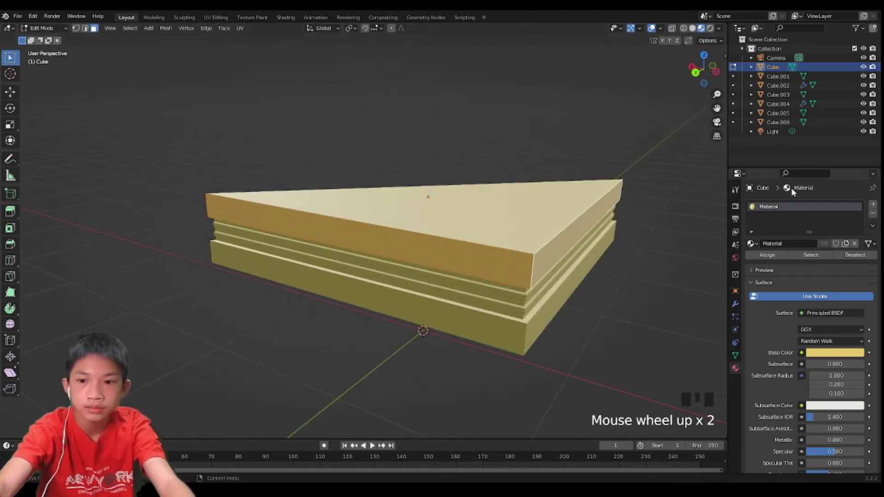
- Add a second material to the top thick slab and set its Base Color to a dark golden crust shade
click(873, 204)
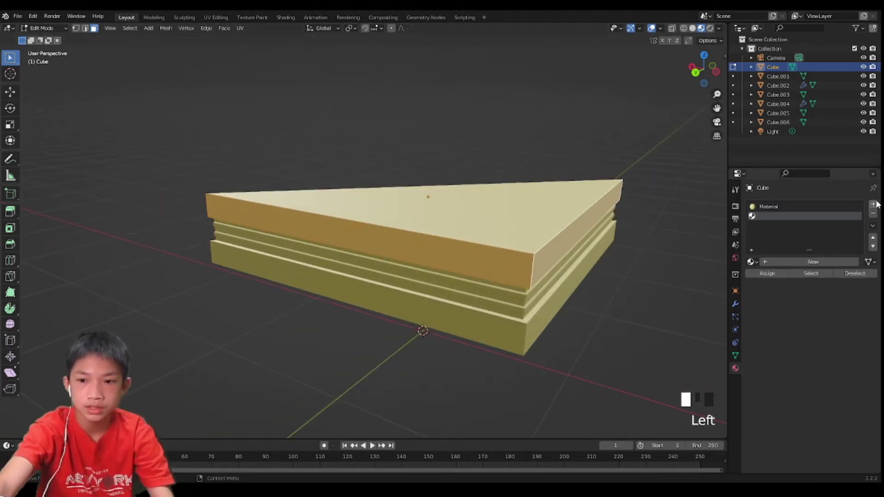
click(787, 260)
click(828, 373)
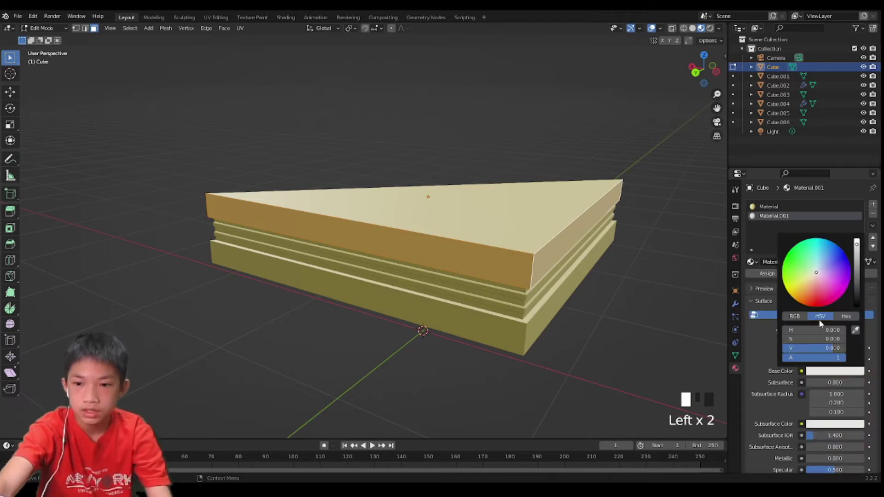
click(811, 292)
drag(799, 298, 798, 295)
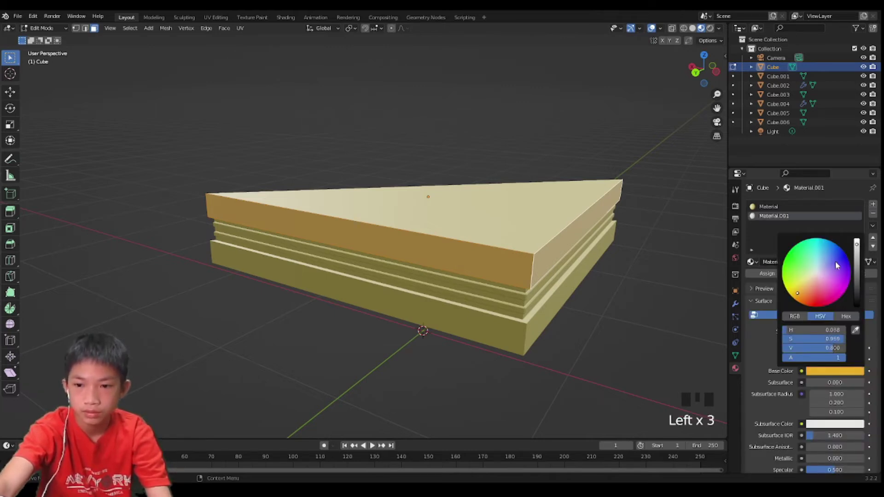
click(856, 256)
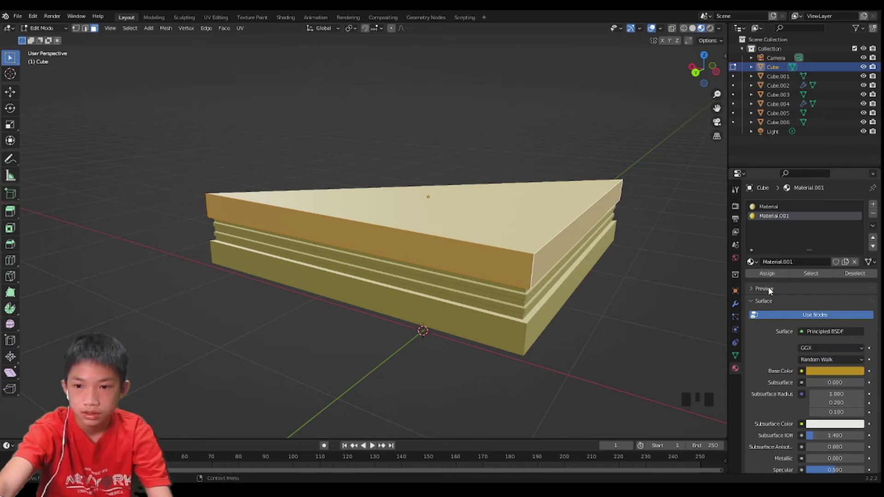
- Assign the crust material to the two selected side faces and soften its Base Color to a duller golden yellow
click(767, 273)
scroll(627, 291, down, 2)
key(Tab)
middle_drag(598, 323, 495, 287)
scroll(496, 286, up, 2)
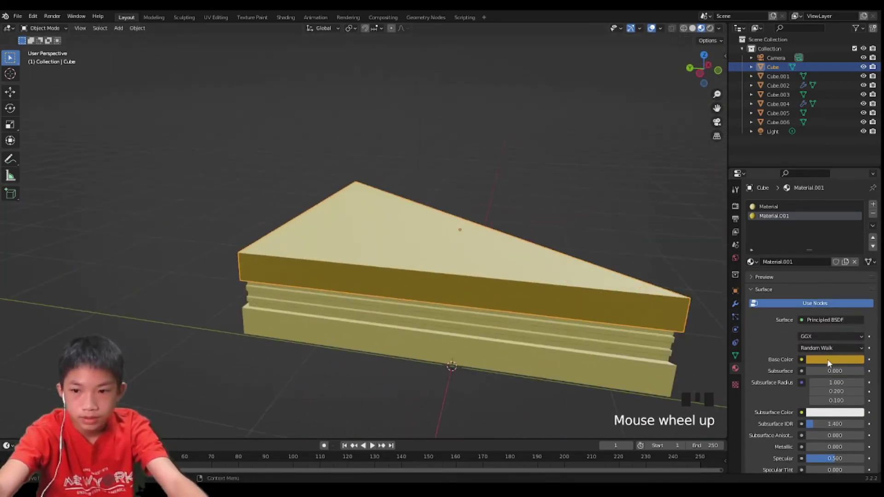
click(831, 360)
drag(803, 279, 802, 276)
scroll(504, 248, down, 3)
middle_drag(503, 249, 438, 257)
- Edit both thick slabs together and add a narrow bevel to their vertical edges at the near corner
click(329, 272)
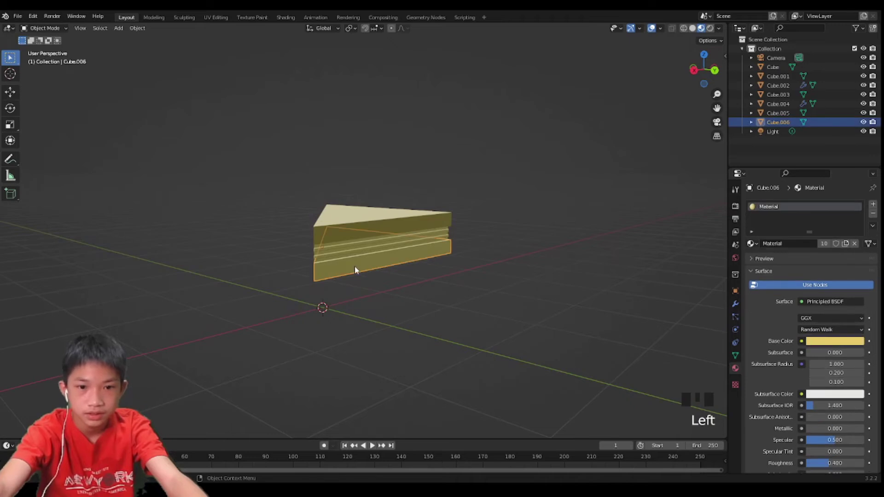
middle_drag(357, 269, 408, 261)
click(389, 214)
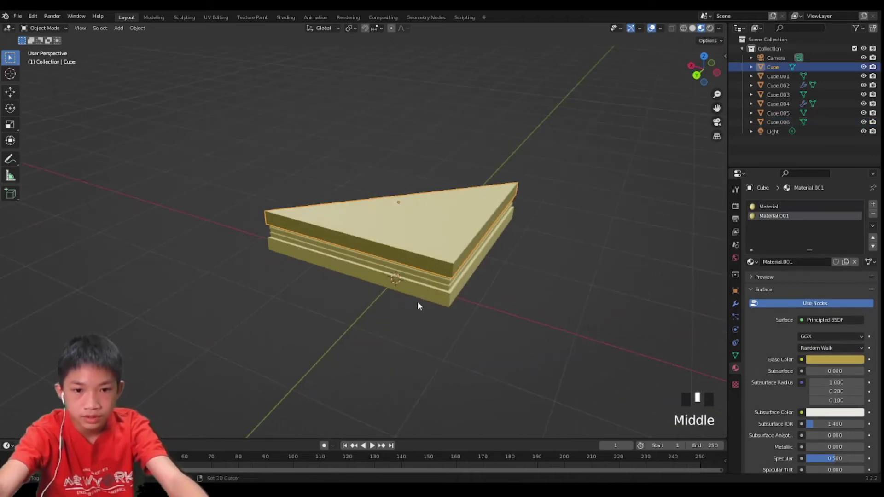
shift+click(417, 281)
key(ctrl+a)
click(424, 289)
key(Tab)
key(2)
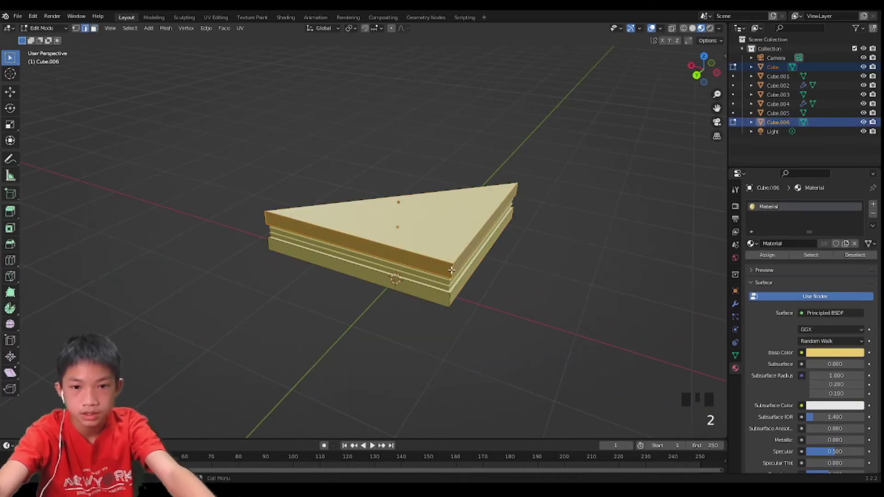
click(452, 270)
shift+click(446, 303)
key(ctrl+b)
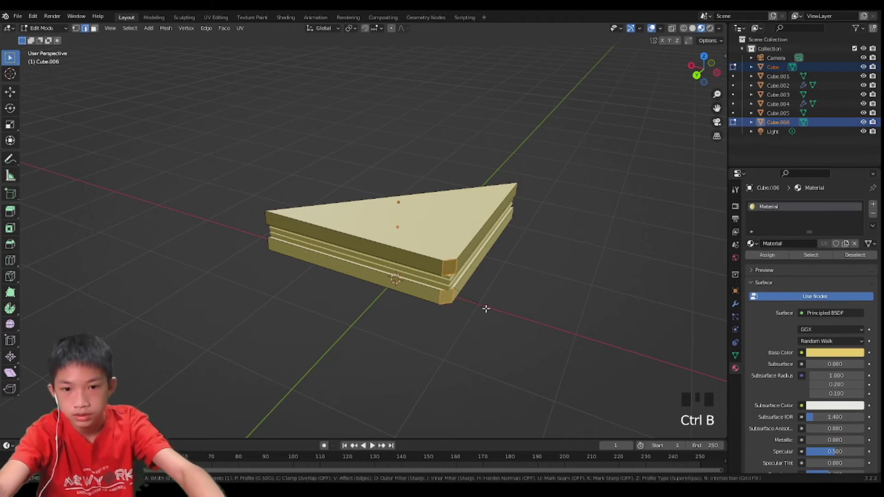
click(477, 307)
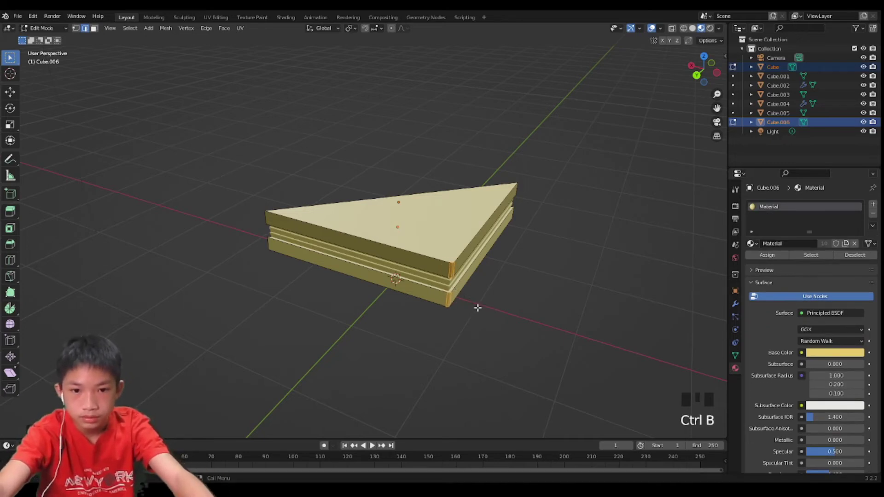
- Edit only the bottom thick slab and select its narrow corner bevel face and the two side faces beside it
key(Tab)
mouse_move(513, 303)
middle_down()
mouse_move(458, 286)
mouse_move(386, 293)
mouse_move(508, 316)
middle_up()
key(Tab)
scroll(508, 316, up, 2)
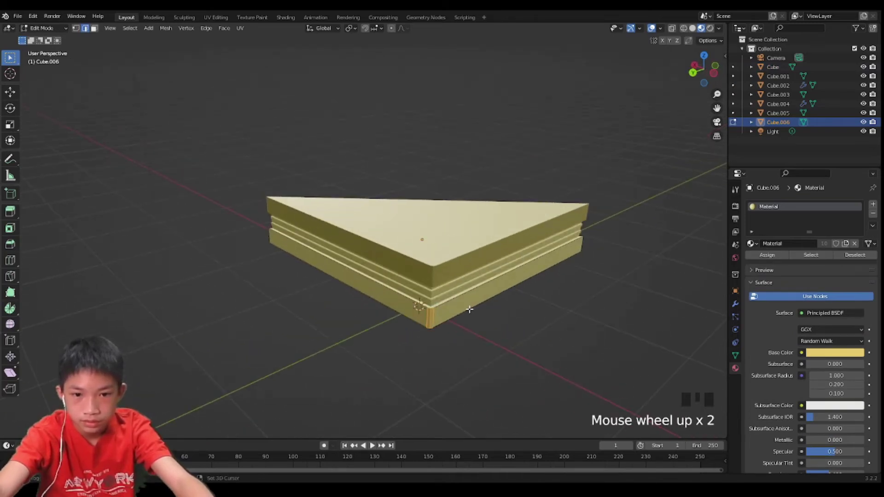
shift+click(419, 309)
key(ctrl+z)
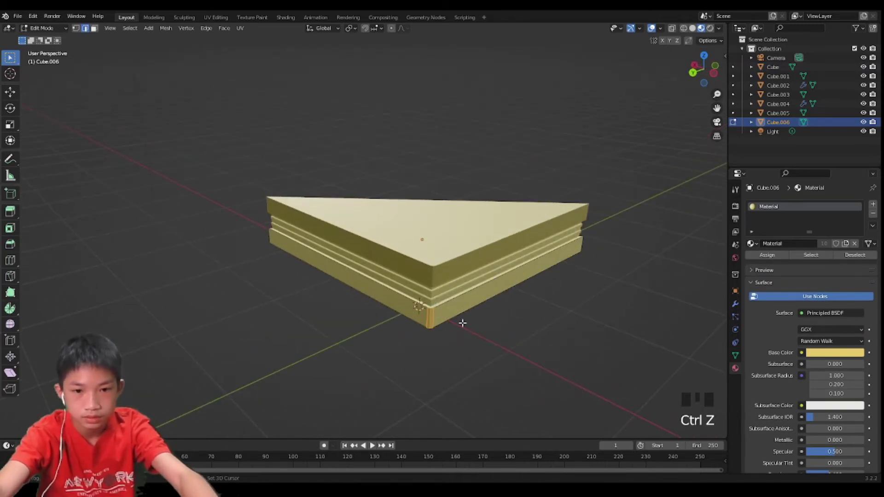
key(3)
shift+click(437, 309)
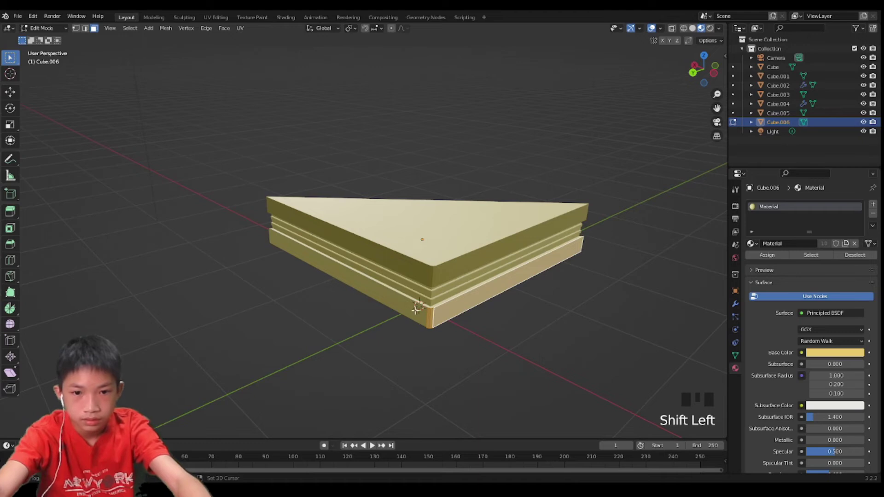
shift+click(415, 310)
- Add a second material slot to the bottom slab, choose Material.001 and assign it to the selected side faces
click(873, 205)
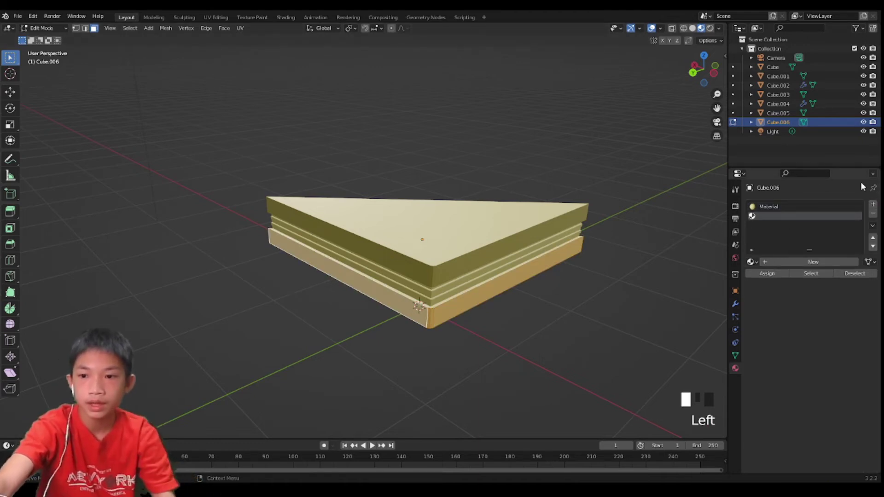
click(750, 263)
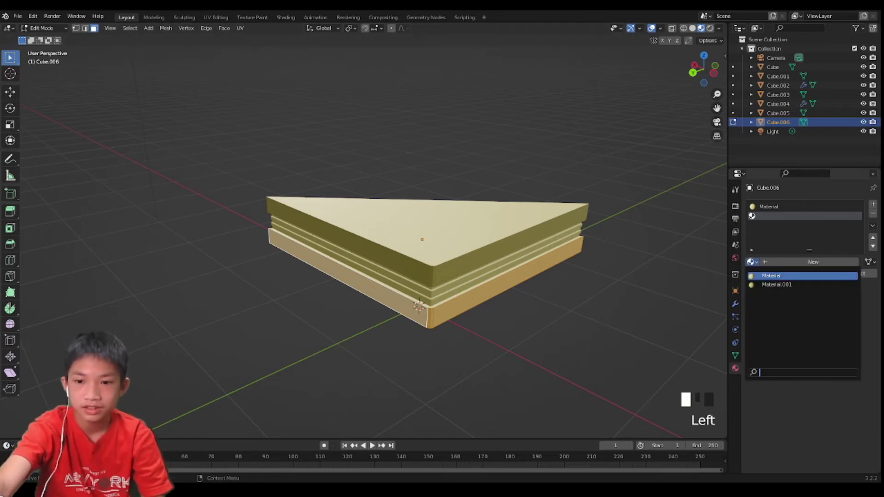
click(760, 284)
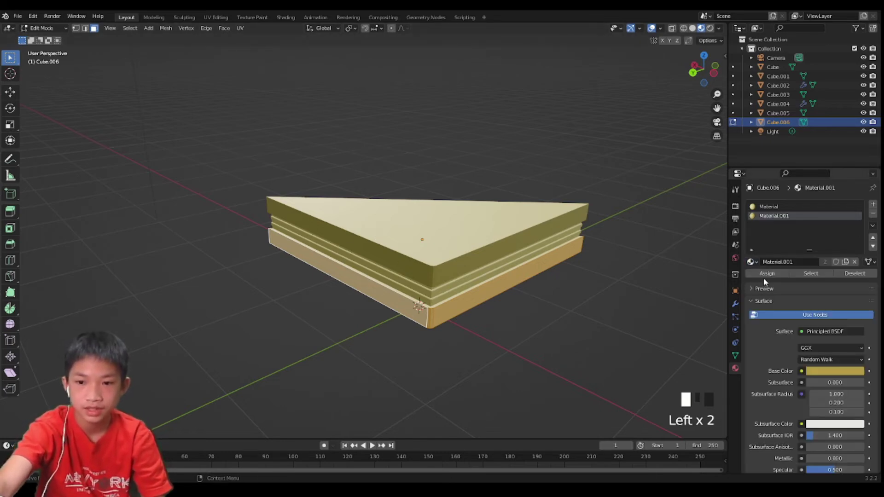
click(767, 274)
scroll(644, 295, up, 3)
key(Tab)
scroll(670, 303, down, 1)
middle_drag(671, 302, 508, 299)
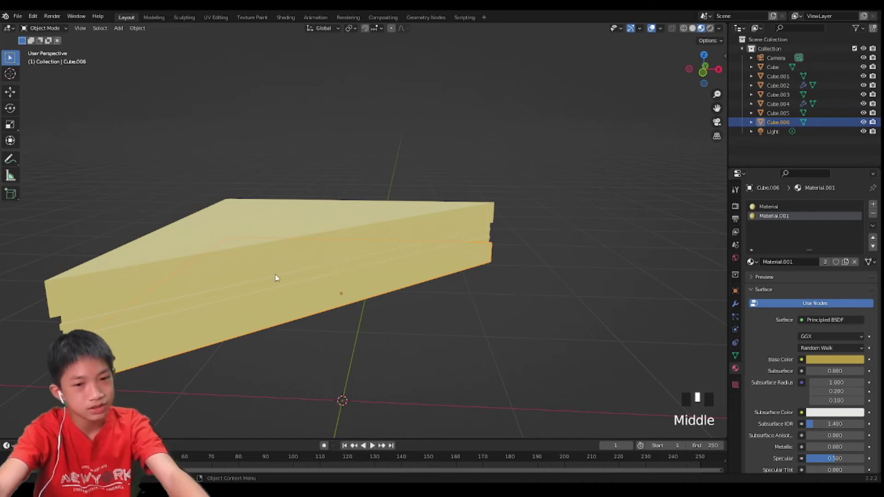
- Select the three unbevelled thin layers Cube.001, Cube.003 and Cube.005, making the lowest one active
scroll(399, 330, down, 2)
middle_drag(314, 297, 352, 351)
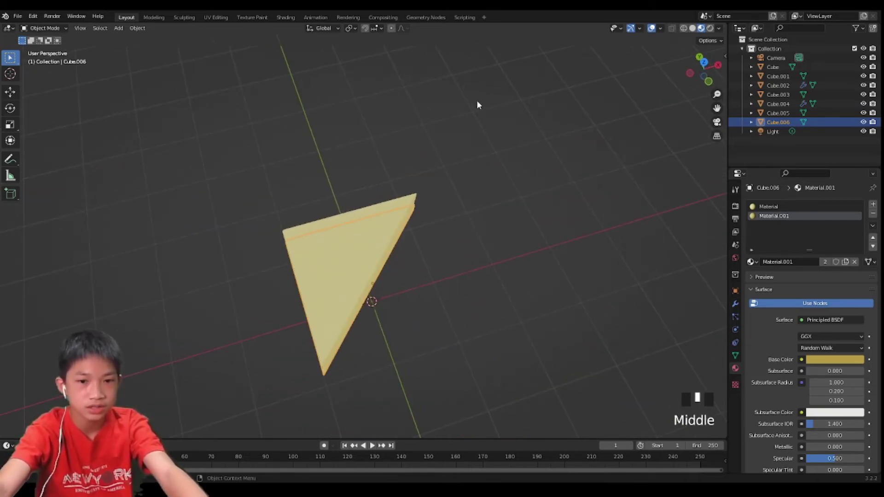
middle_drag(144, 479, 306, 375)
scroll(277, 344, up, 2)
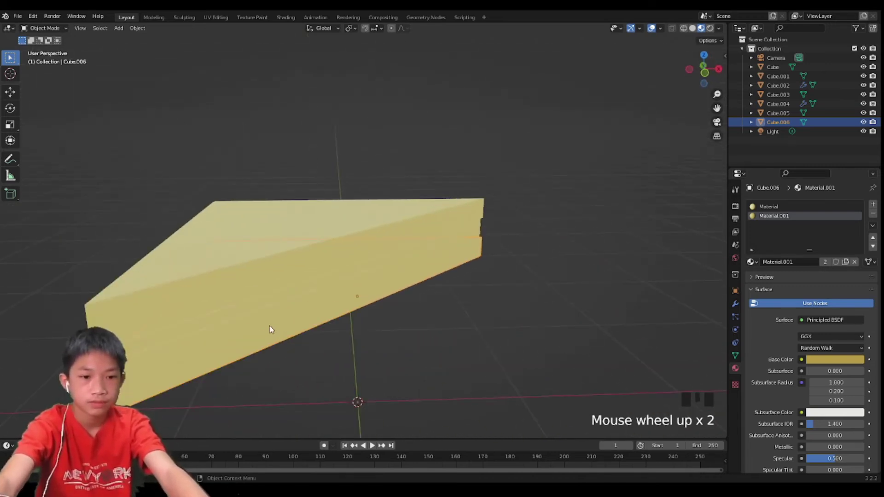
click(259, 316)
middle_drag(258, 316, 426, 339)
scroll(321, 305, up, 1)
scroll(286, 296, up, 1)
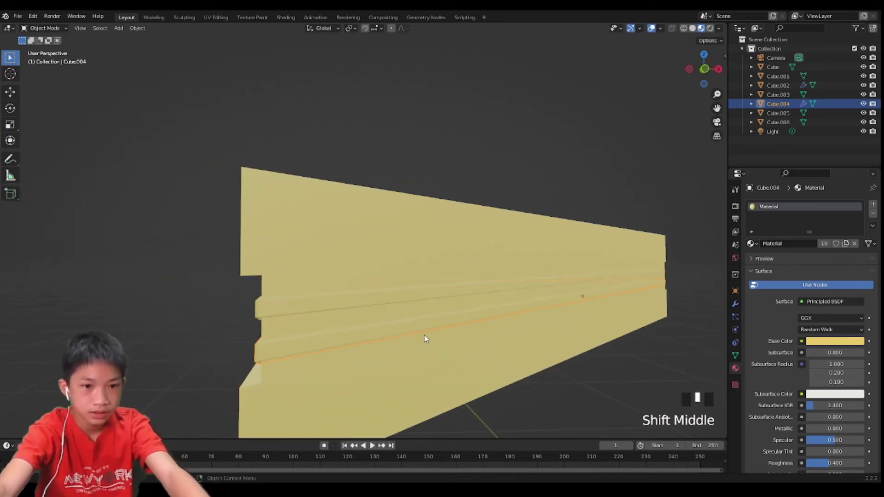
click(272, 356)
click(268, 352)
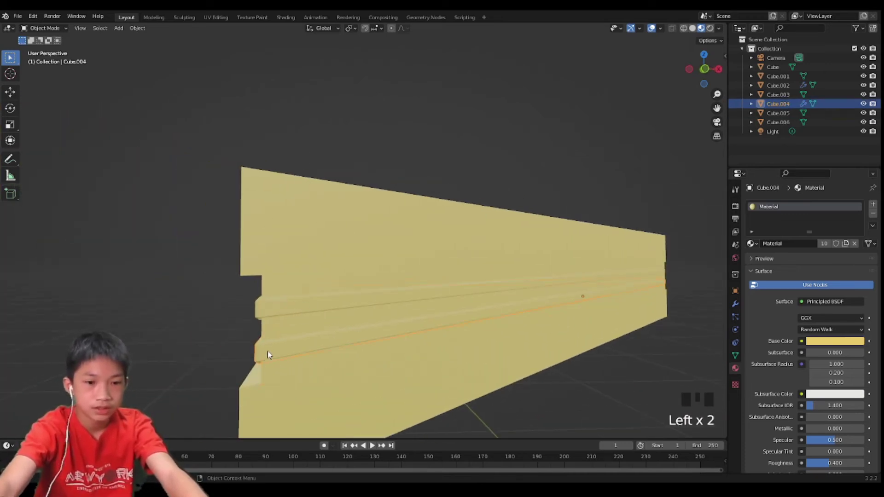
shift+click(274, 317)
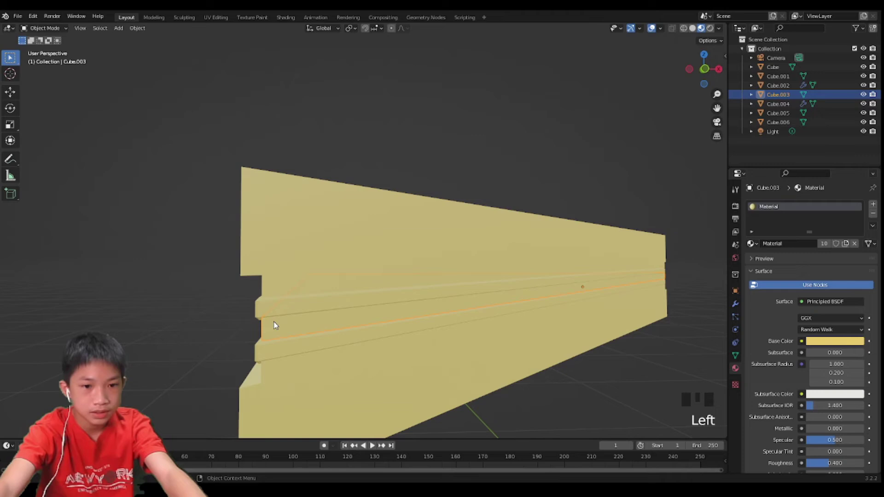
shift+click(283, 297)
shift+click(290, 371)
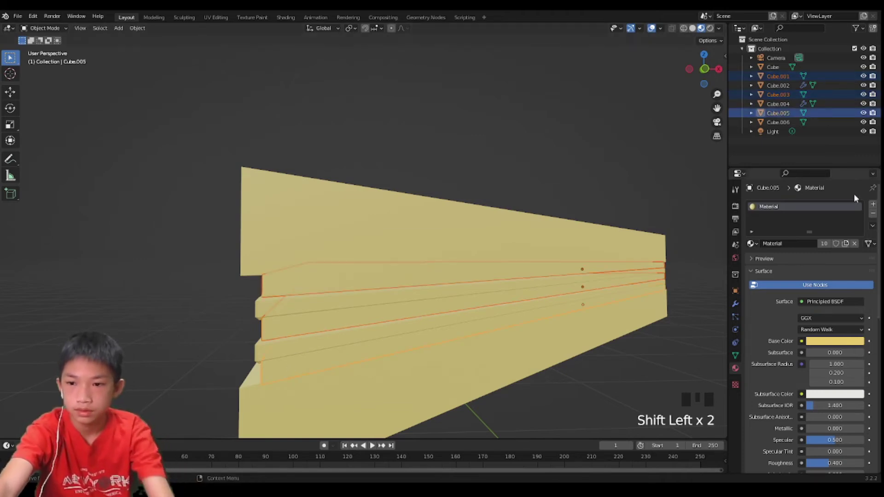
- Replace the lowest thin layer's material with a new one and set its Base Color to a light pinkish purple
click(857, 243)
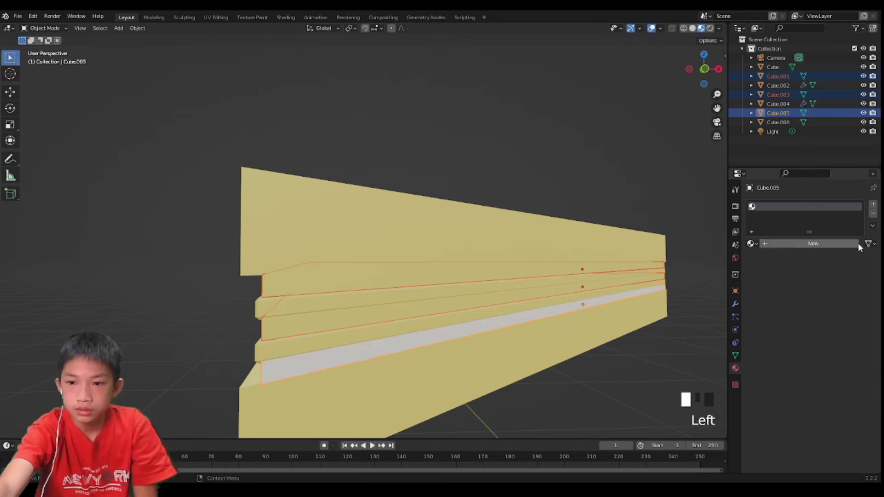
click(832, 244)
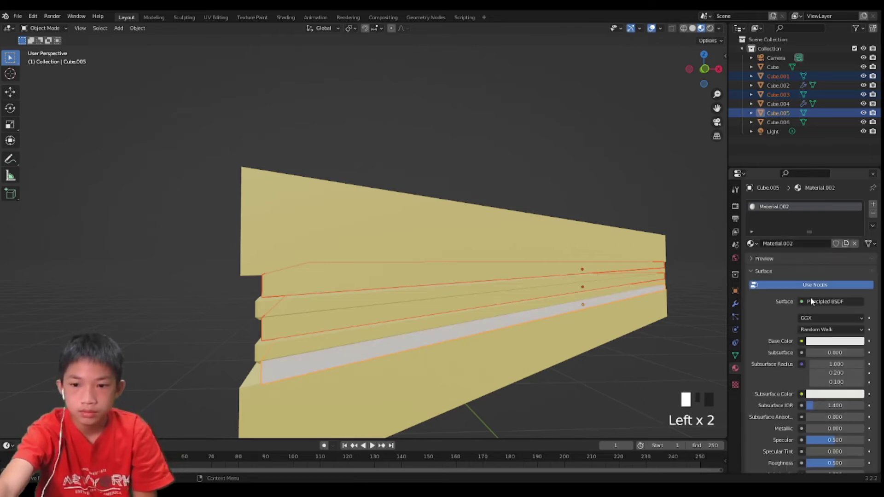
click(829, 341)
drag(819, 254, 821, 246)
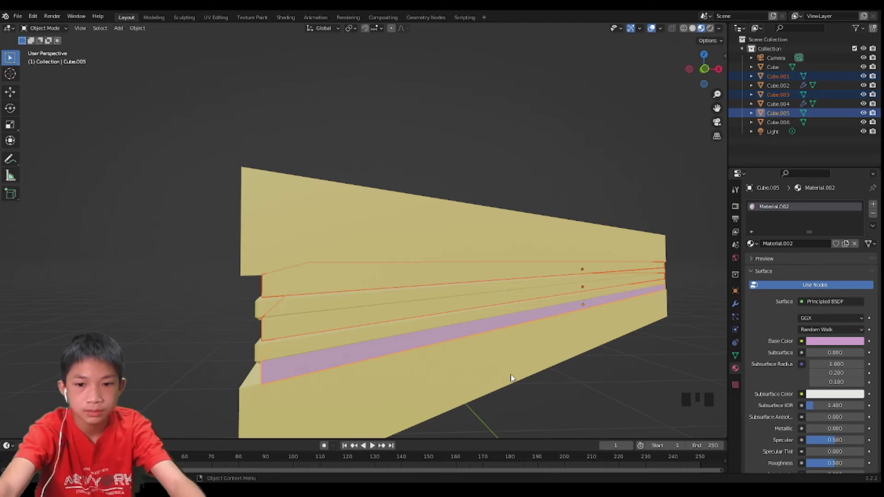
- Link the lowest thin layer's pinkish purple material to the two other selected thin layers, and clear the selection
middle_drag(509, 379, 338, 358)
scroll(471, 364, down, 3)
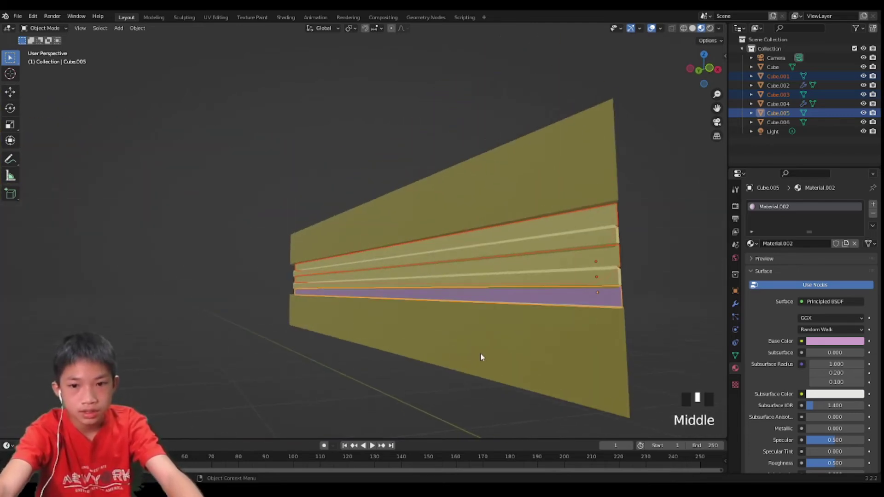
middle_drag(481, 357, 400, 365)
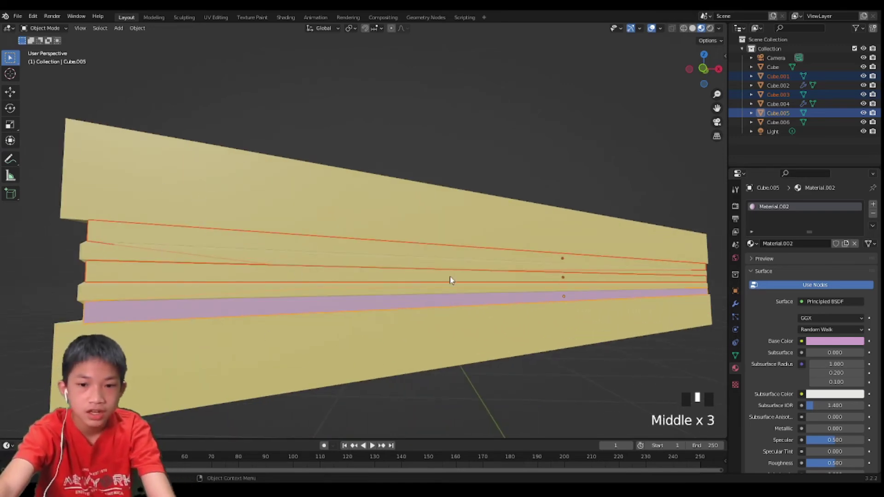
scroll(488, 320, up, 2)
middle_drag(488, 320, 456, 306)
scroll(438, 310, up, 1)
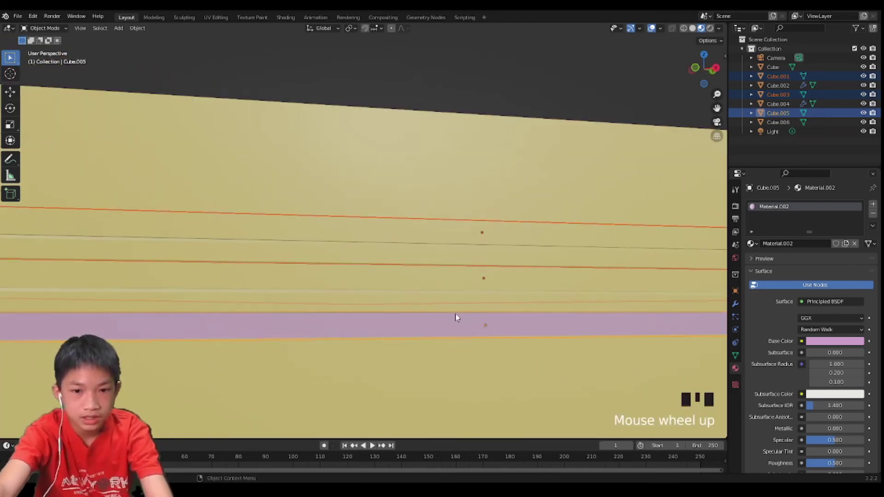
scroll(461, 323, up, 1)
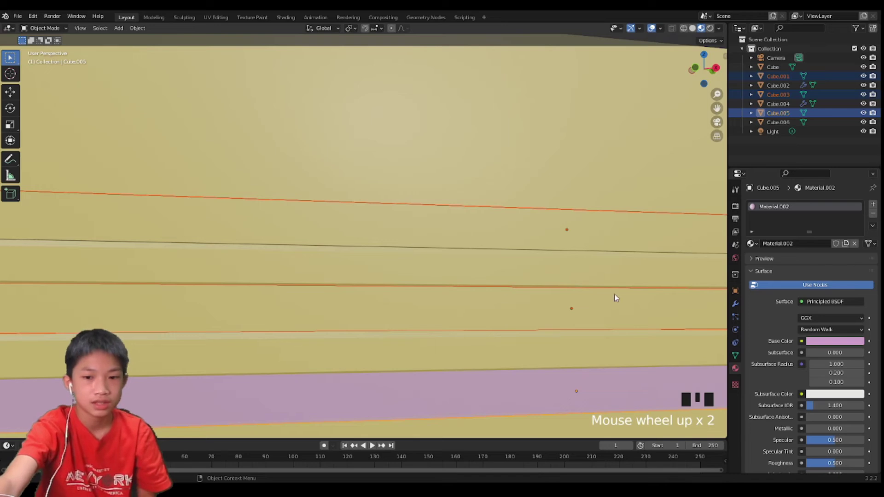
scroll(534, 392, down, 2)
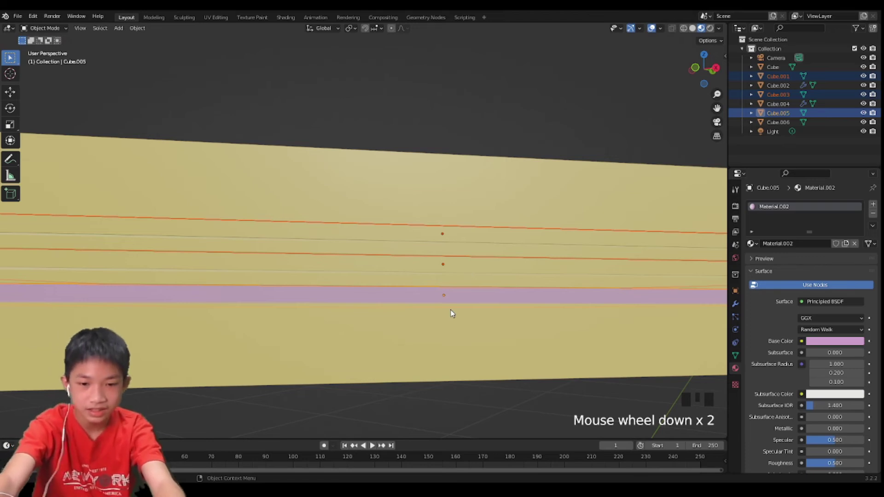
key(ctrl+l)
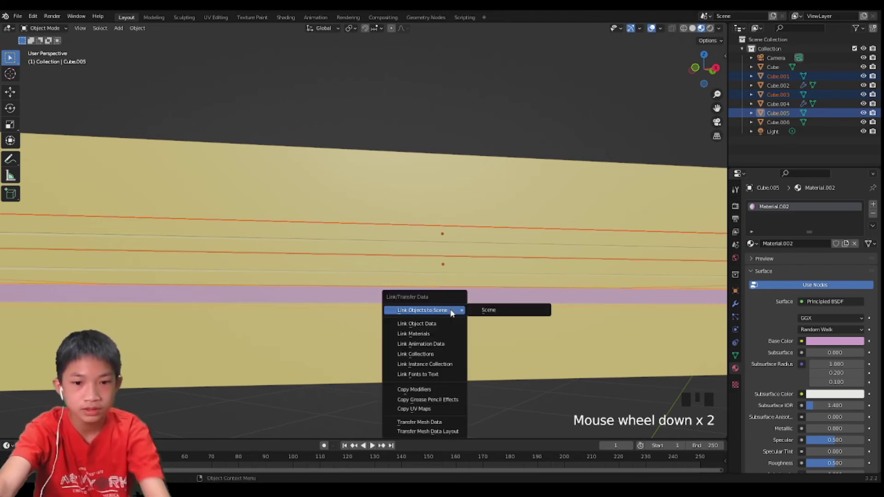
click(424, 335)
scroll(288, 318, down, 3)
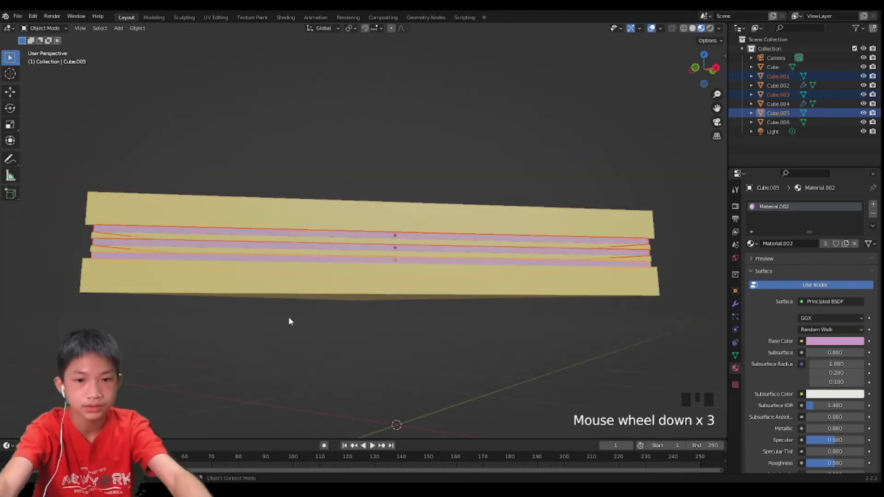
click(286, 352)
- Select the two bevelled thin layers Cube.002 and Cube.004, making Cube.004 the active one
scroll(338, 369, up, 3)
scroll(365, 270, down, 3)
scroll(346, 285, up, 3)
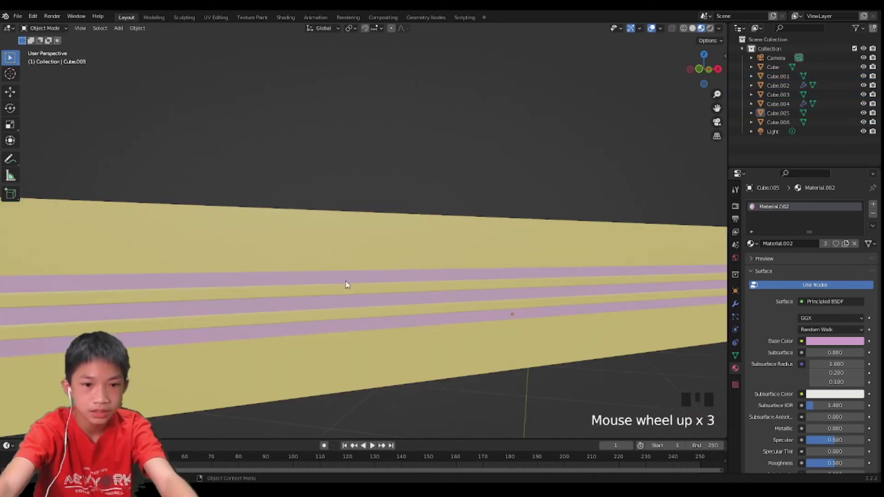
click(359, 334)
click(367, 279)
click(368, 279)
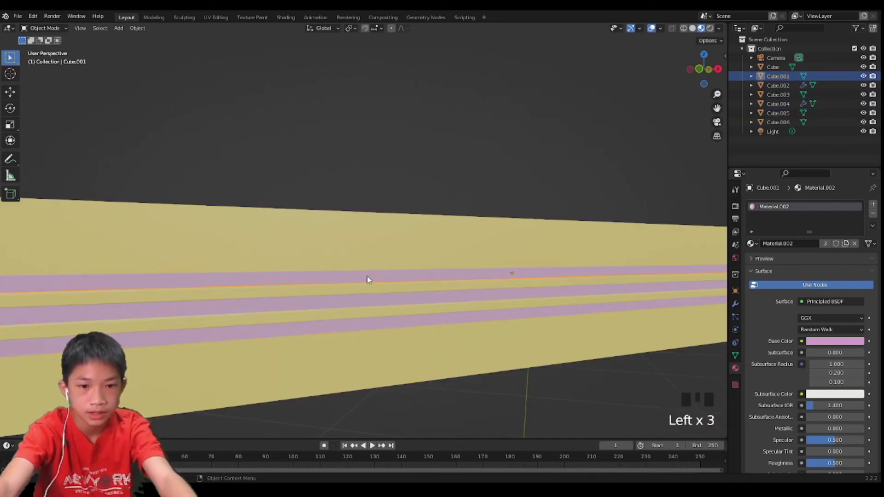
click(371, 286)
click(375, 292)
shift+click(413, 310)
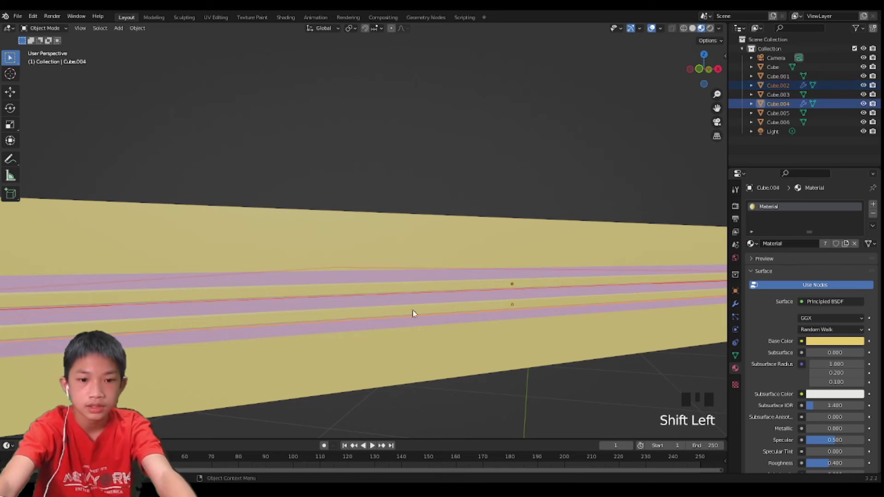
- Replace Cube.004's material with a new one and set its Base Color to bright yellow
click(856, 243)
click(855, 242)
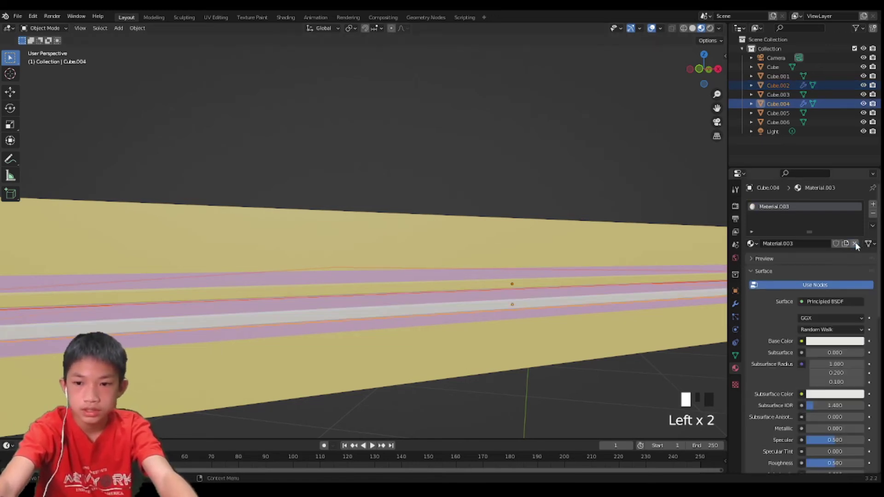
click(832, 341)
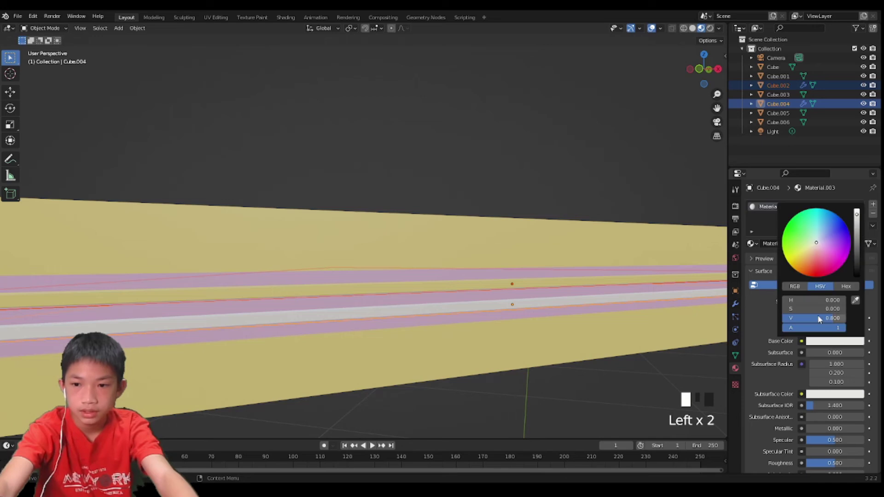
click(796, 260)
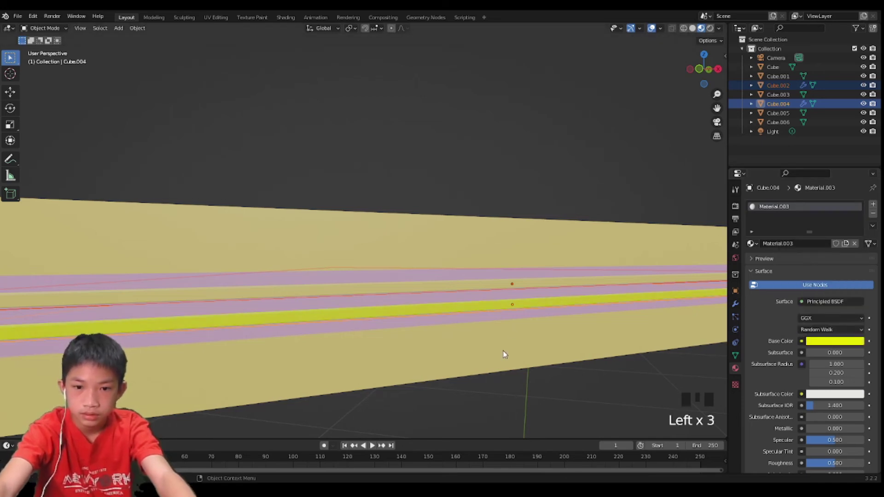
- Link Cube.004's yellow material to the other bevelled layer Cube.002 and clear the selection
key(ctrl+l)
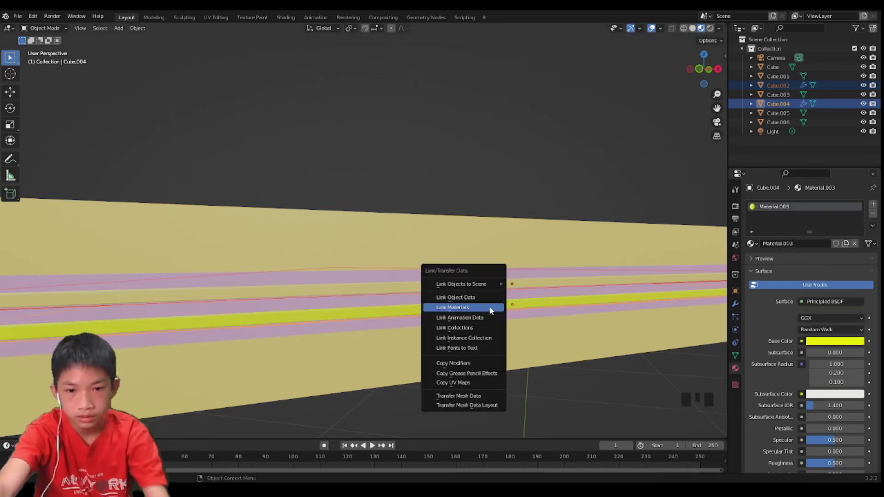
click(489, 306)
click(499, 396)
- Select all the bread slabs and filling layers of the sandwich together
scroll(506, 387, down, 6)
middle_drag(526, 377, 476, 377)
scroll(543, 399, up, 1)
middle_drag(351, 174, 456, 322)
click(463, 329)
drag(322, 201, 422, 338)
key(r)
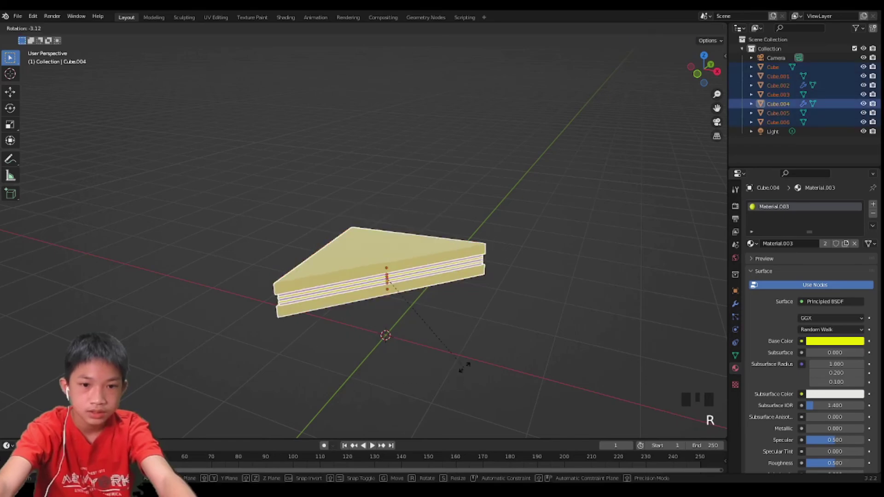
right_click(466, 330)
- Make the middle purple layer Cube.003 active and join all selected sandwich parts into one object
scroll(421, 266, up, 2)
middle_drag(421, 267, 438, 257)
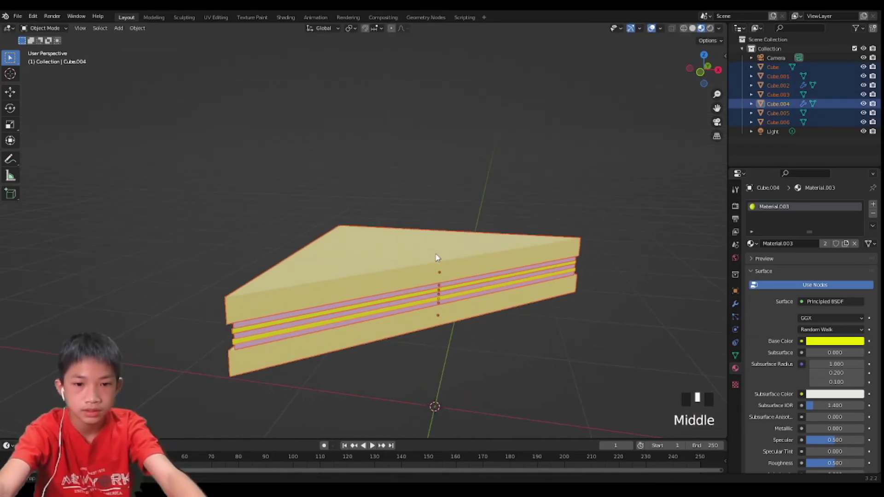
scroll(385, 300, up, 2)
shift+click(300, 380)
scroll(313, 369, down, 3)
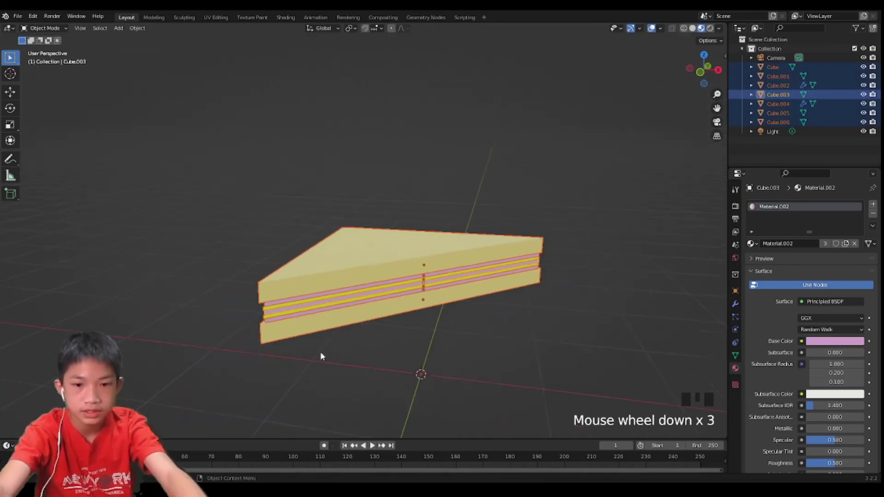
middle_drag(320, 355, 306, 348)
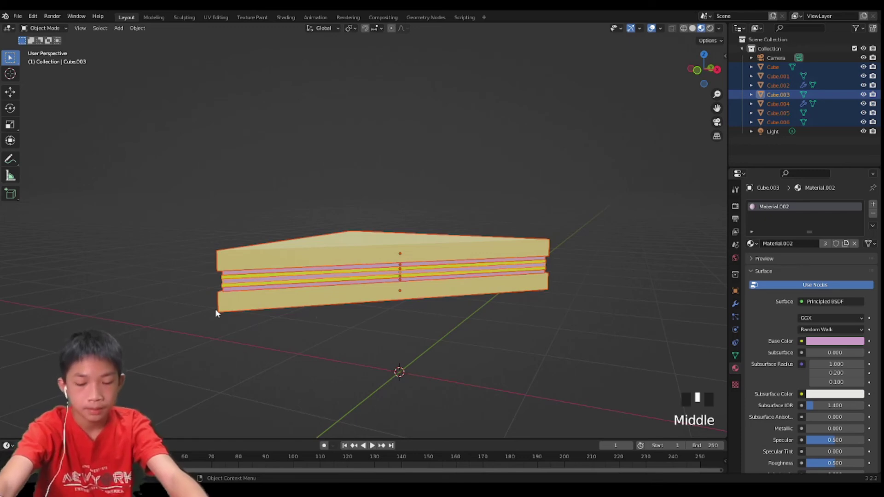
right_click(167, 314)
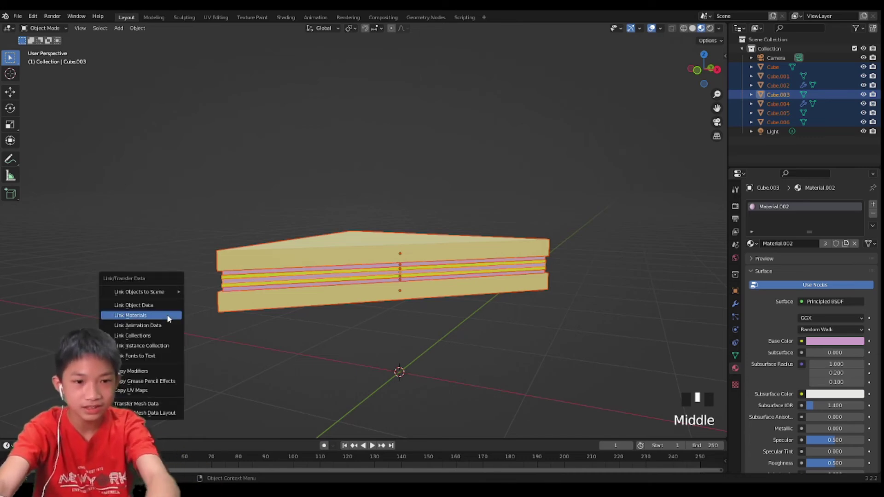
key(ctrl+j)
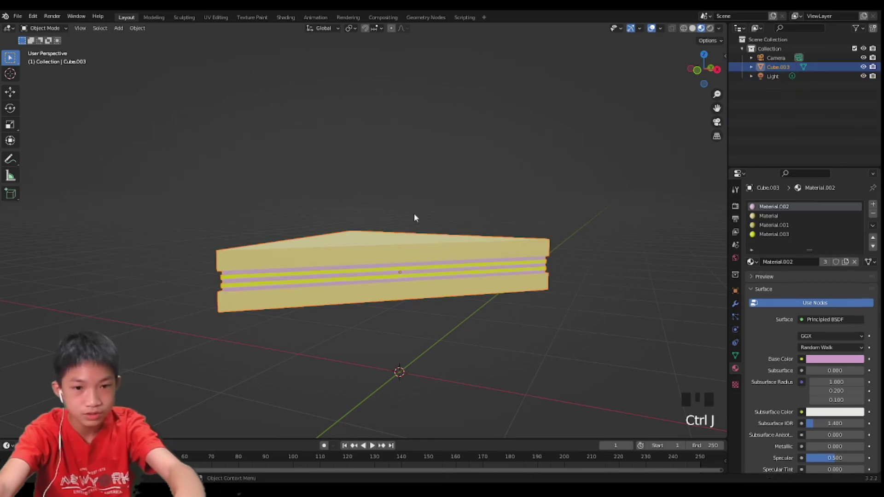
- Rotate the joined sandwich upright, including 180° about the global Y axis, so it stands on one short side
key(r)
key(x)
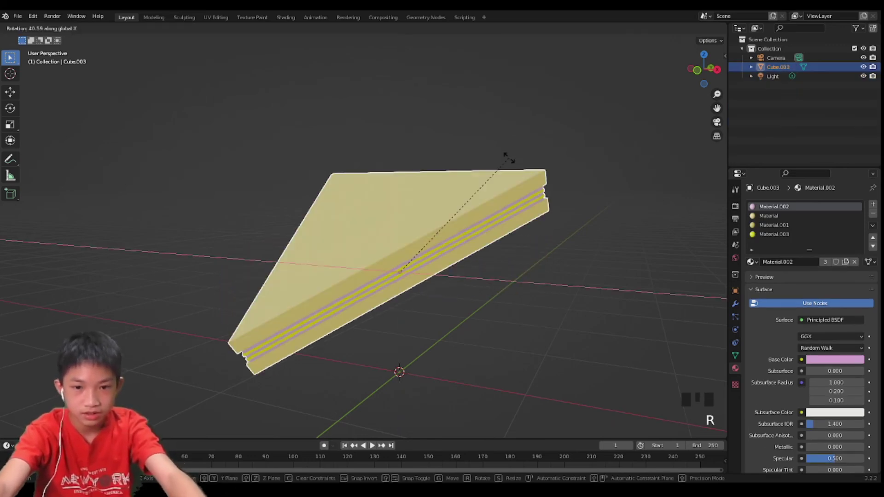
key(z)
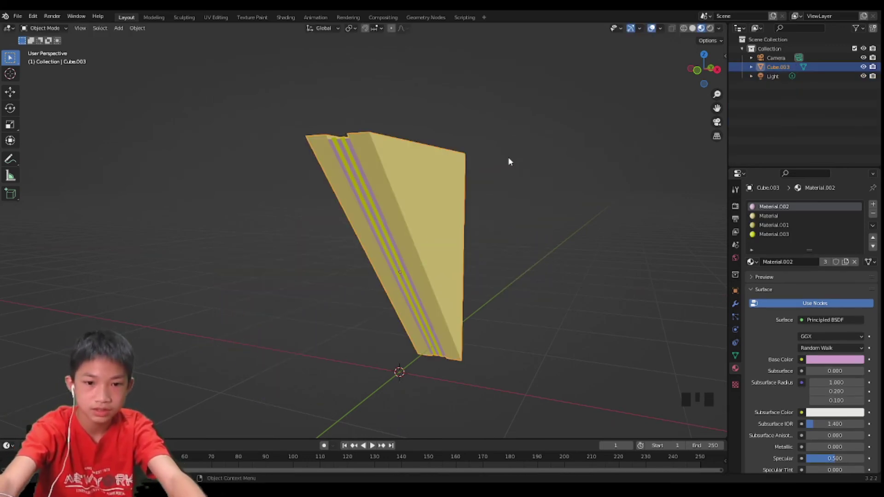
text(y180)
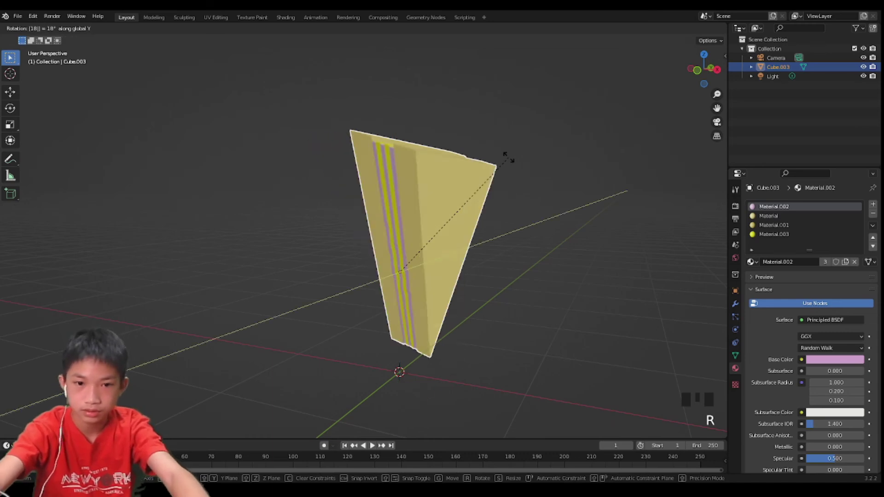
key(Return)
scroll(533, 266, down, 2)
middle_drag(532, 266, 540, 273)
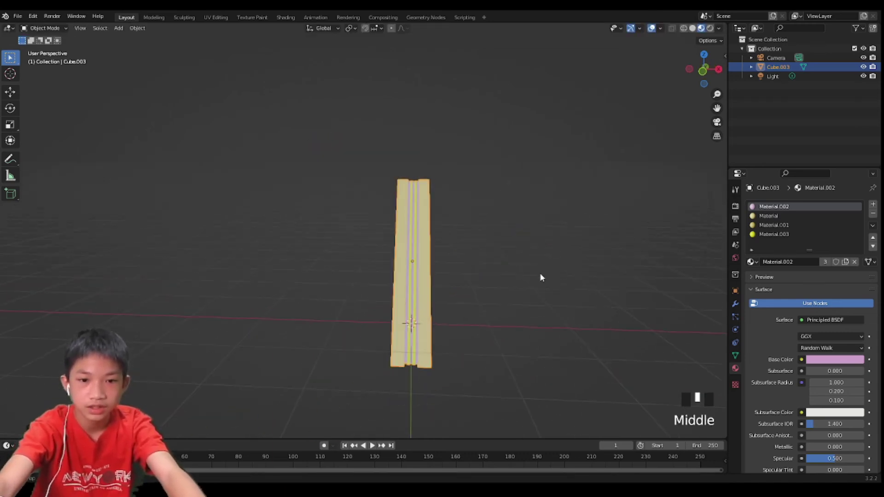
- In front view, move the sandwich up along Z until its base rests on the ground line
key(KP_1)
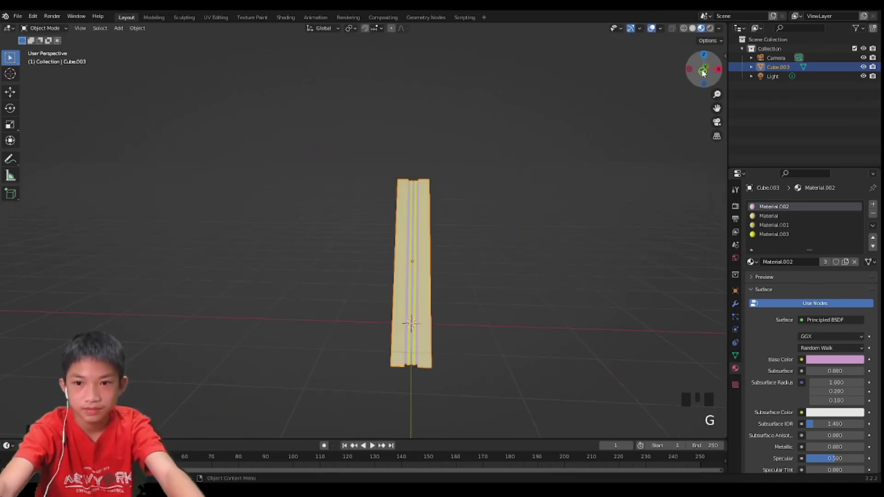
key(g)
key(z)
click(538, 191)
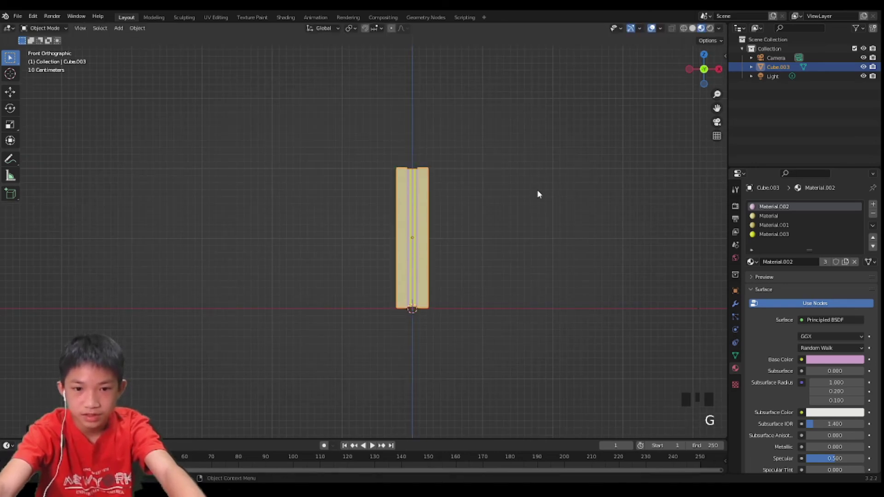
click(537, 192)
- Try rotating and moving the standing sandwich freely in an angled view from above
middle_drag(538, 192, 426, 280)
click(426, 280)
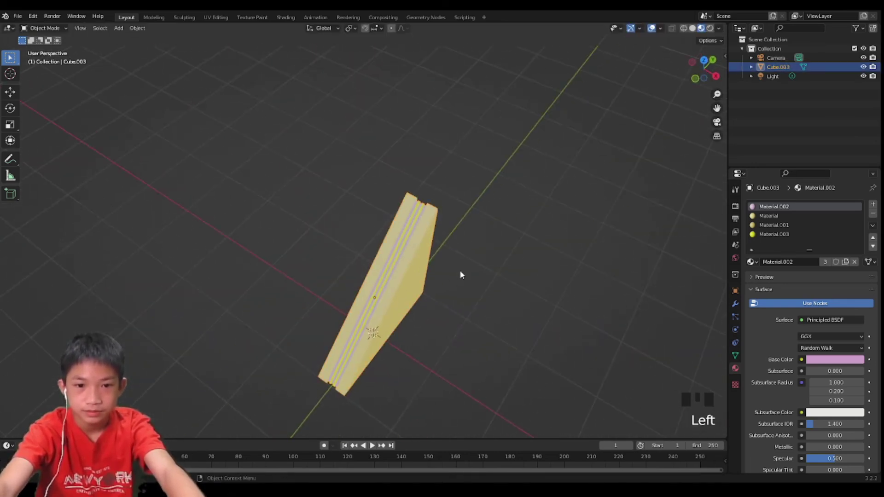
key(r)
click(452, 225)
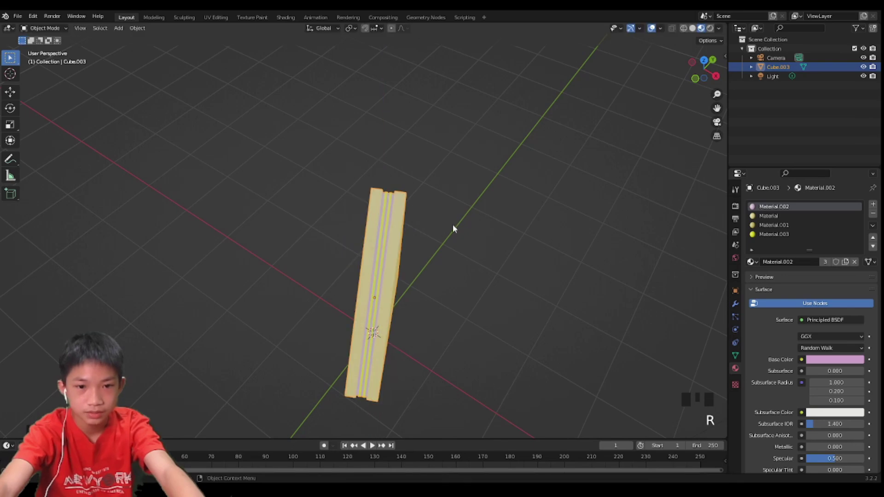
key(g)
click(454, 219)
middle_drag(466, 221, 540, 194)
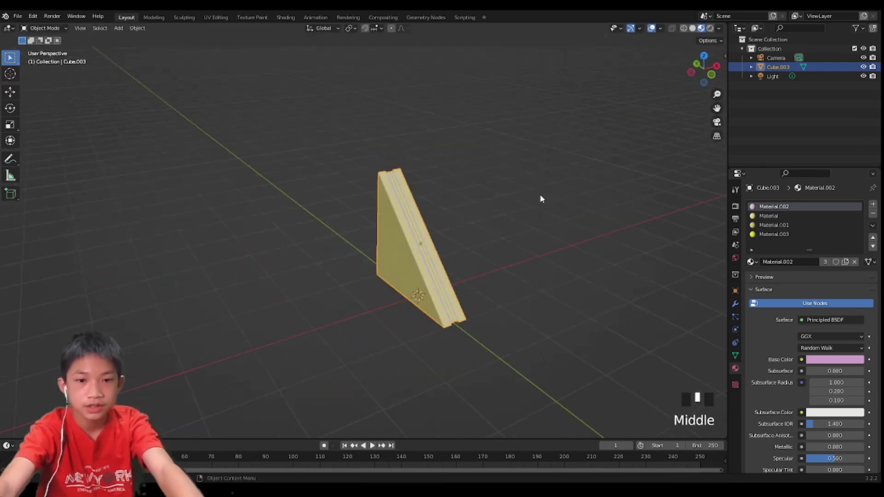
- Deselect the sandwich and examine the standing model from several sides
click(511, 220)
middle_drag(511, 220, 481, 207)
scroll(456, 291, down, 2)
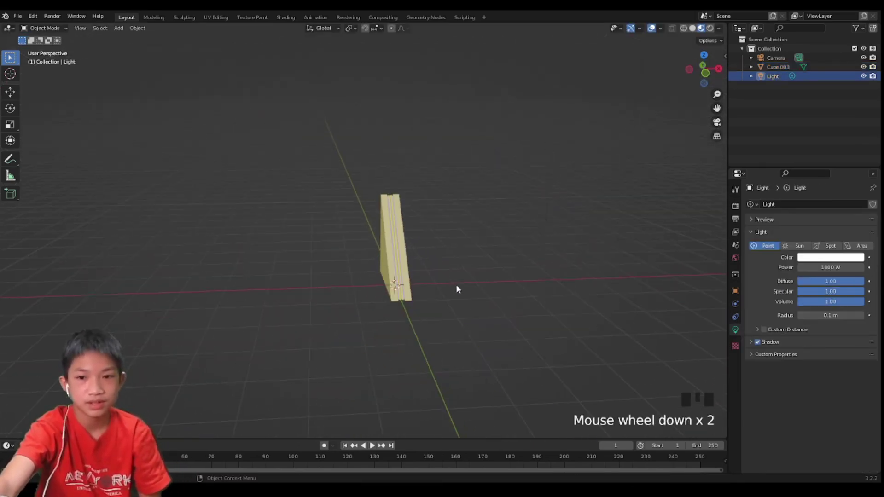
scroll(457, 288, up, 1)
middle_drag(458, 289, 420, 332)
scroll(424, 316, up, 2)
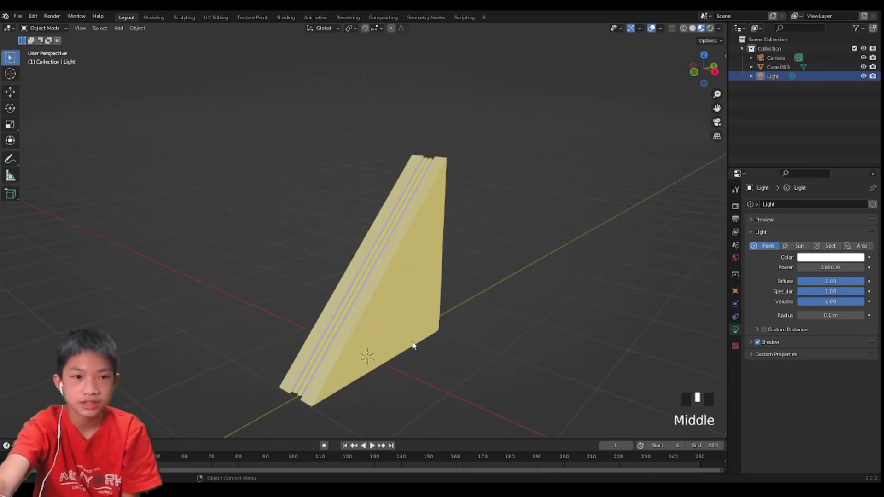